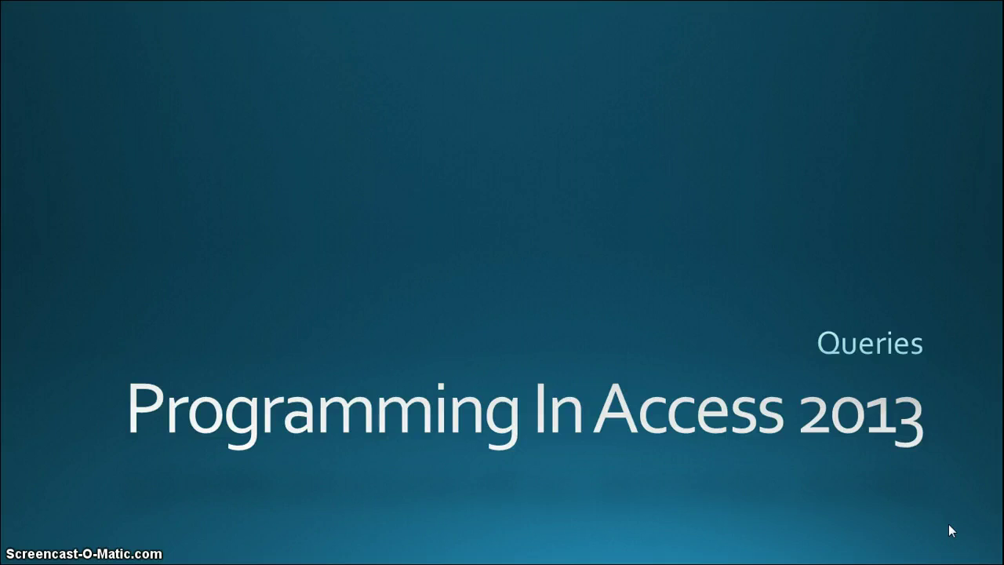
- End the slide show, switch to Access and display the qryCustomerAddresses results in Datasheet view
key("Escape")
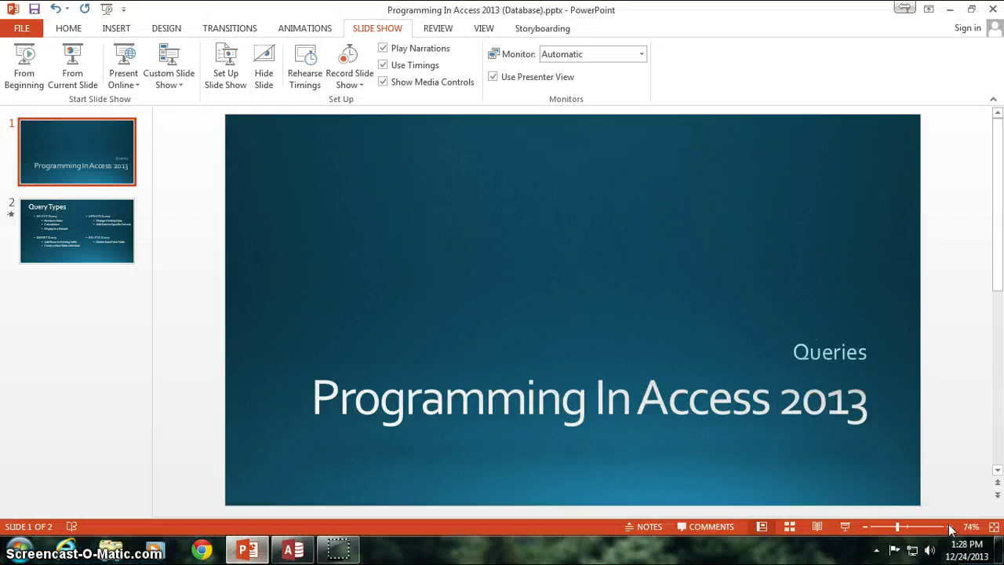
left_click(291, 545)
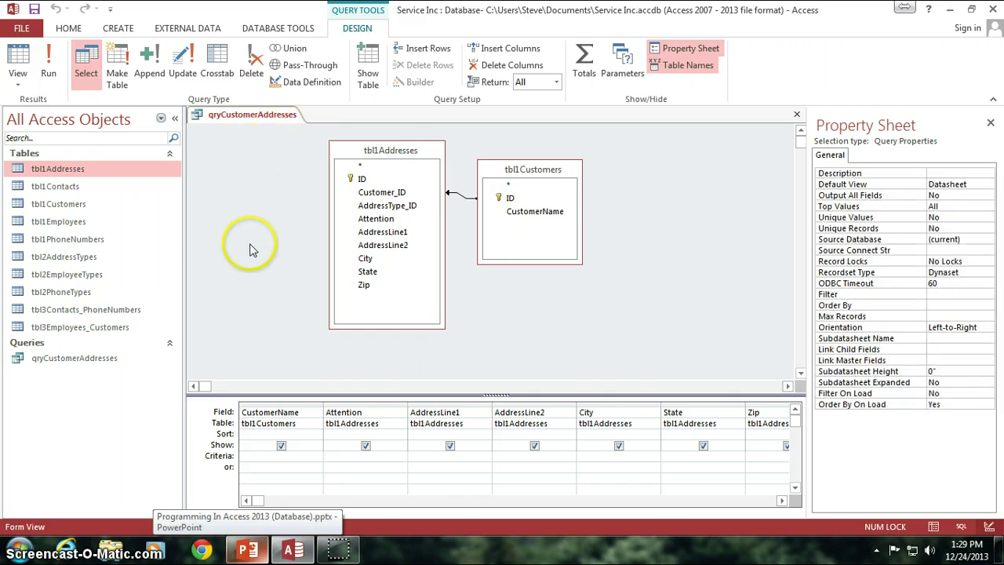
left_click(19, 61)
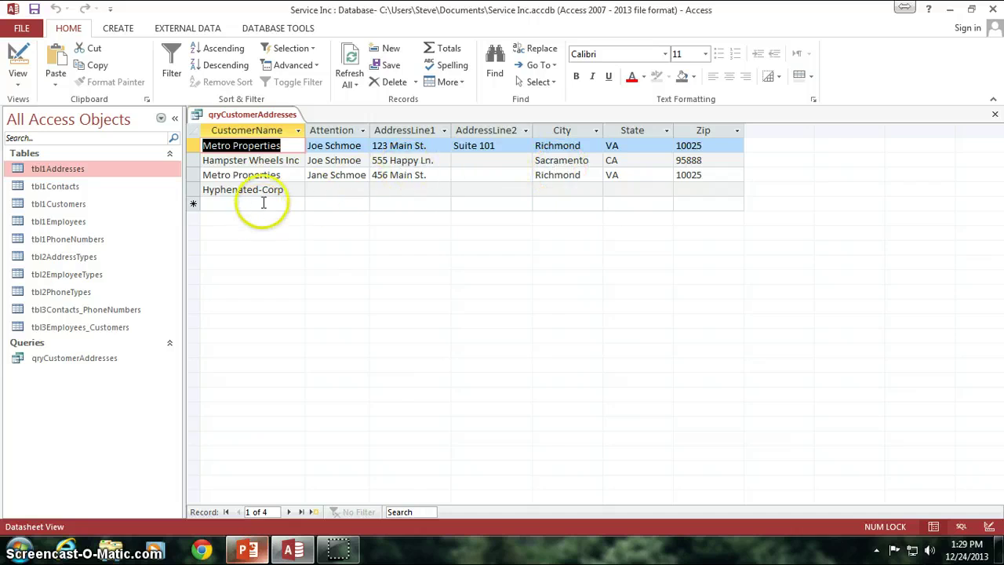
- Examine the Hyphenated-Corp record across its address fields, relating it to tbl1Customers and tbl1Addresses
left_click(287, 189)
left_click_drag(290, 189, 180, 183)
left_click(61, 205)
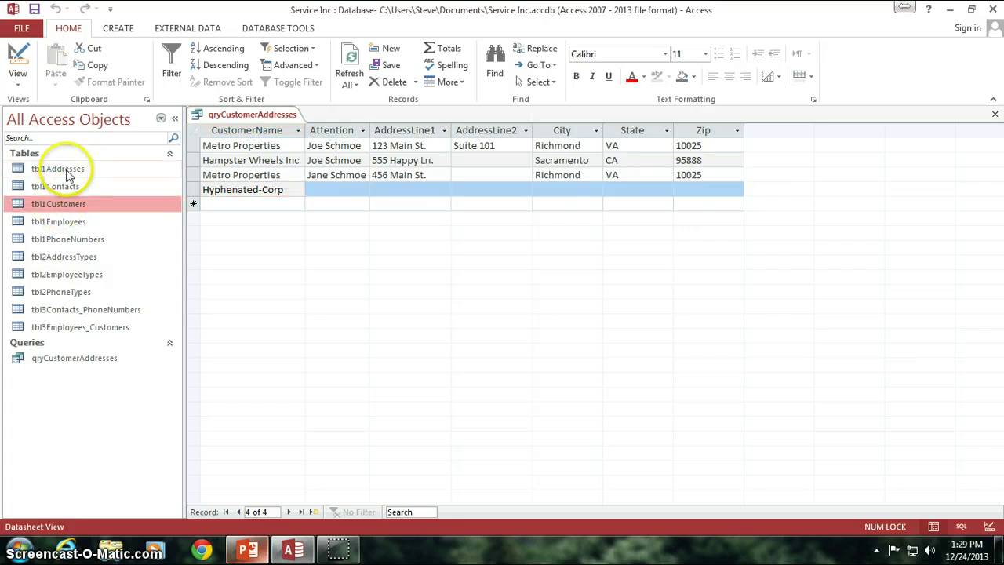
left_click(69, 173)
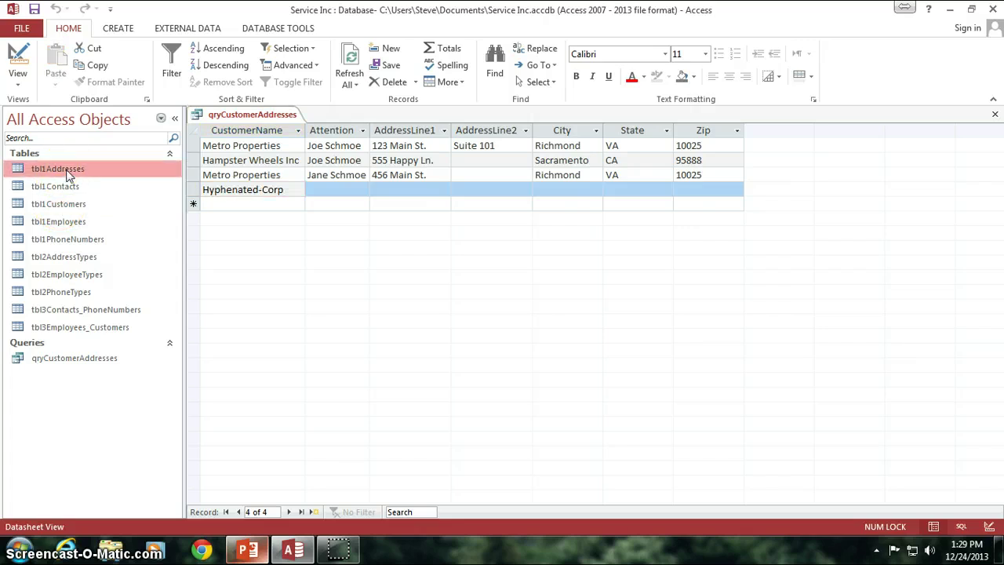
left_click(337, 189)
key("Tab")
key("Tab")
key("Tab")
key("Tab")
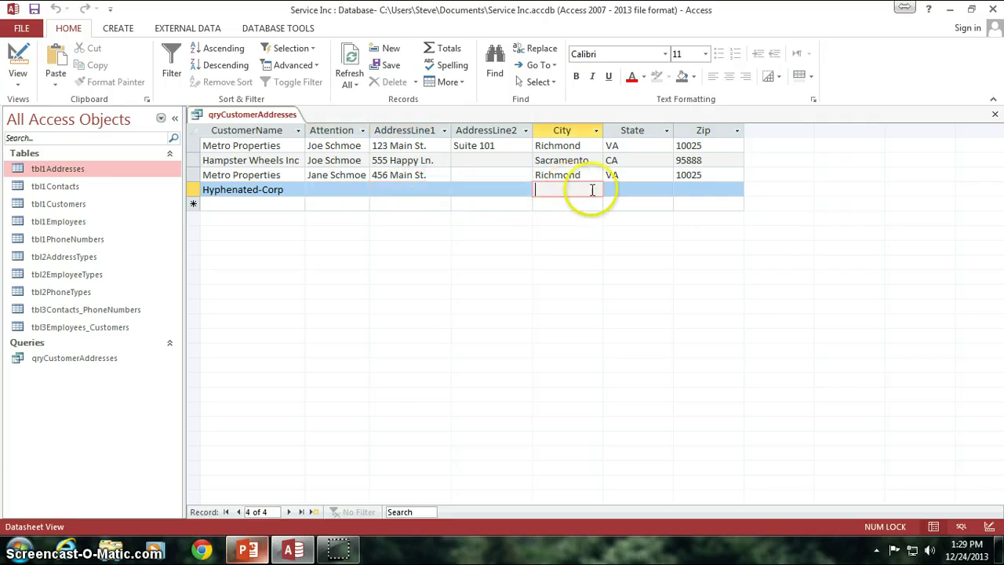
key("Tab")
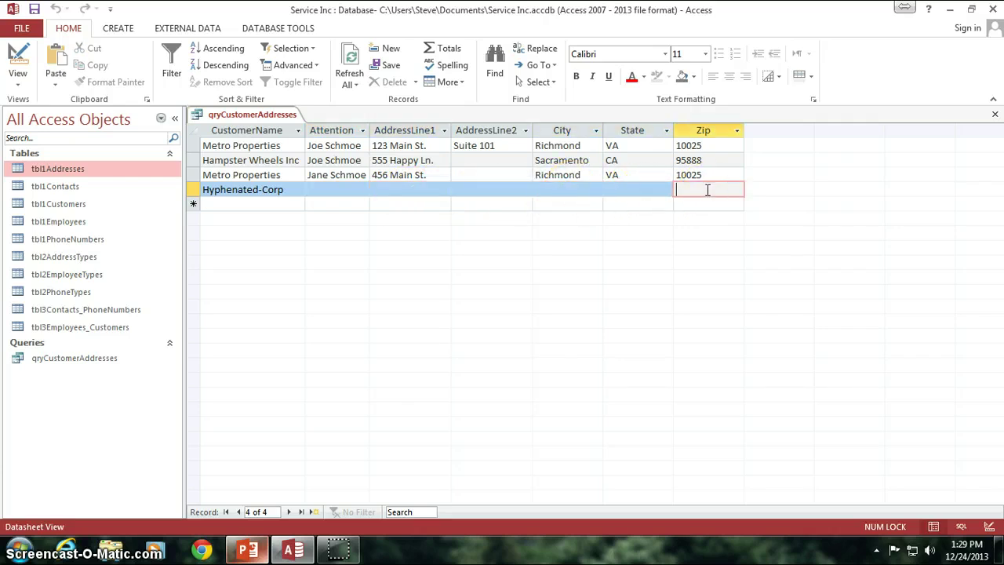
- Return qryCustomerAddresses to Design view and shift the tbl1Addresses and tbl1Customers field lists toward the diagram's left edge
left_click(17, 59)
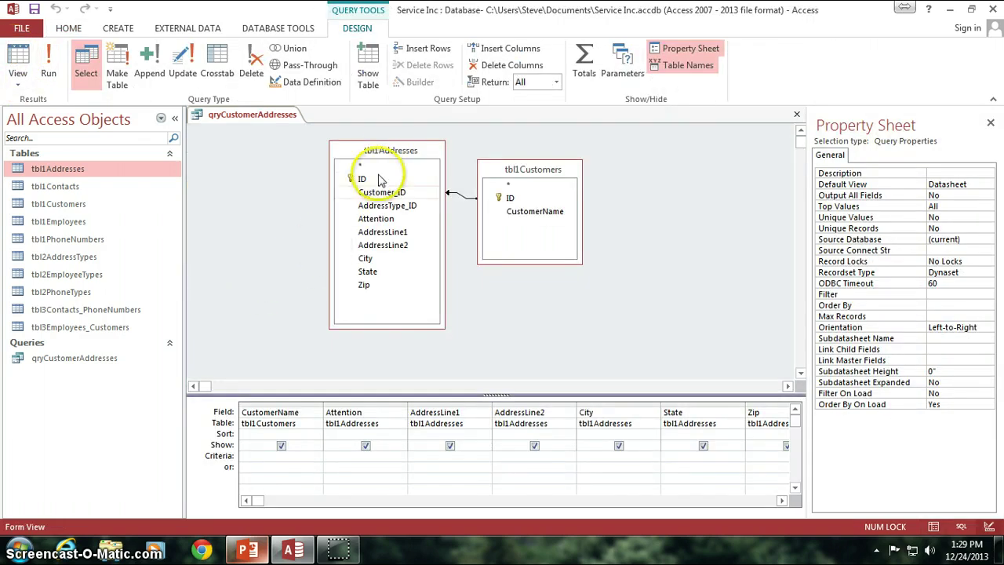
left_click_drag(386, 150, 304, 148)
left_click(531, 169)
left_click_drag(532, 170, 448, 161)
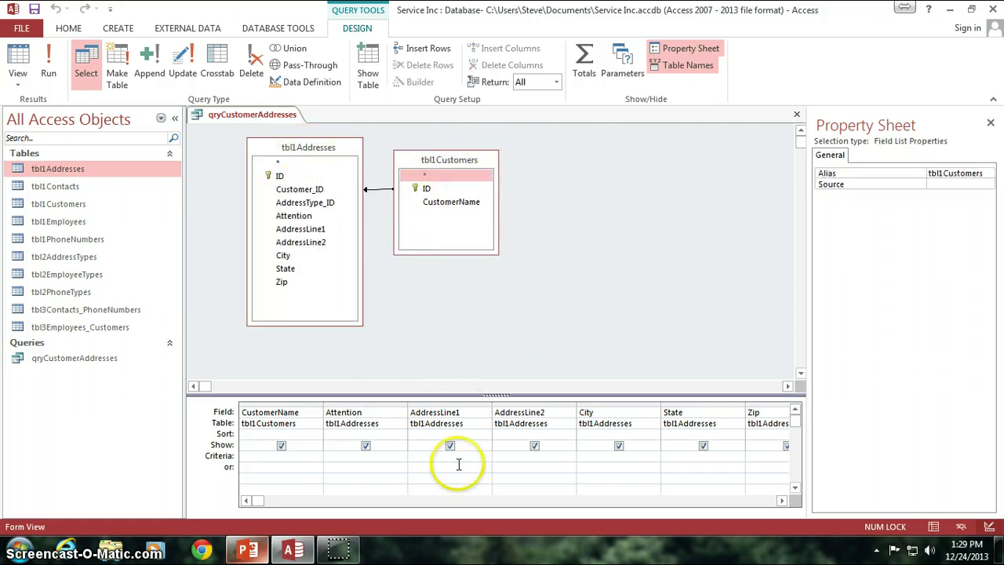
- Review the query results in Datasheet view and inspect the address types stored in tbl2AddressTypes, closing that table when done
left_click(17, 63)
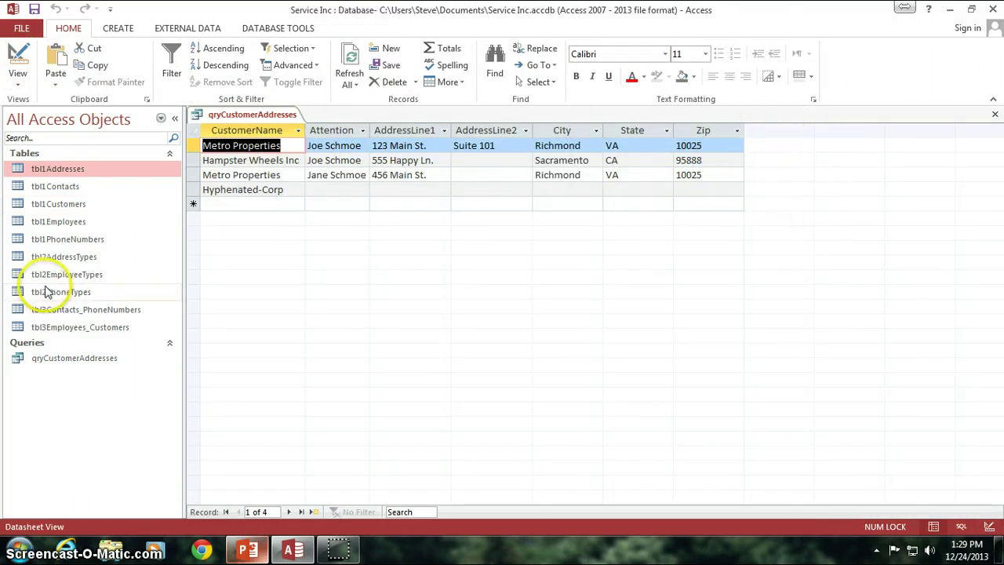
left_click(71, 256)
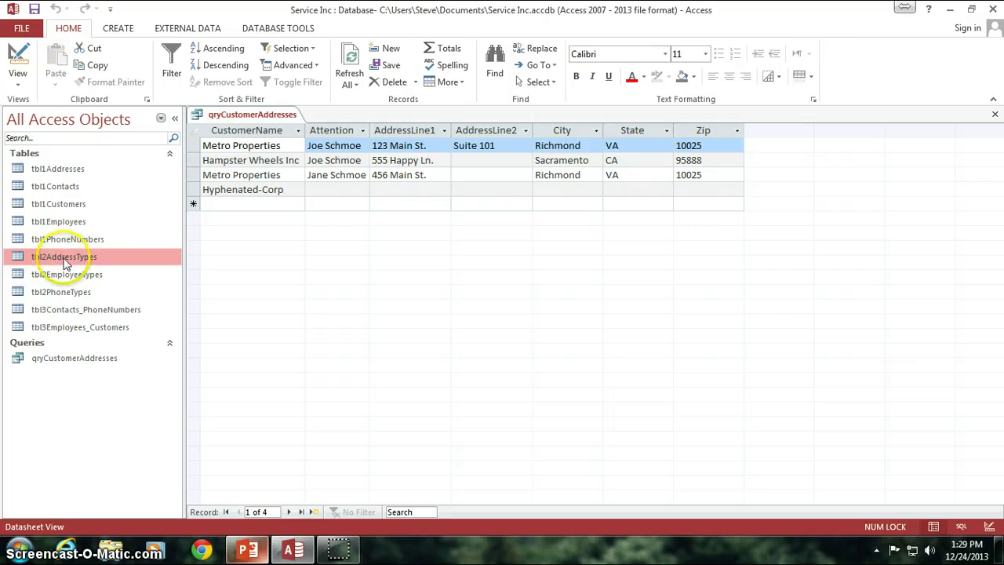
left_click(267, 146)
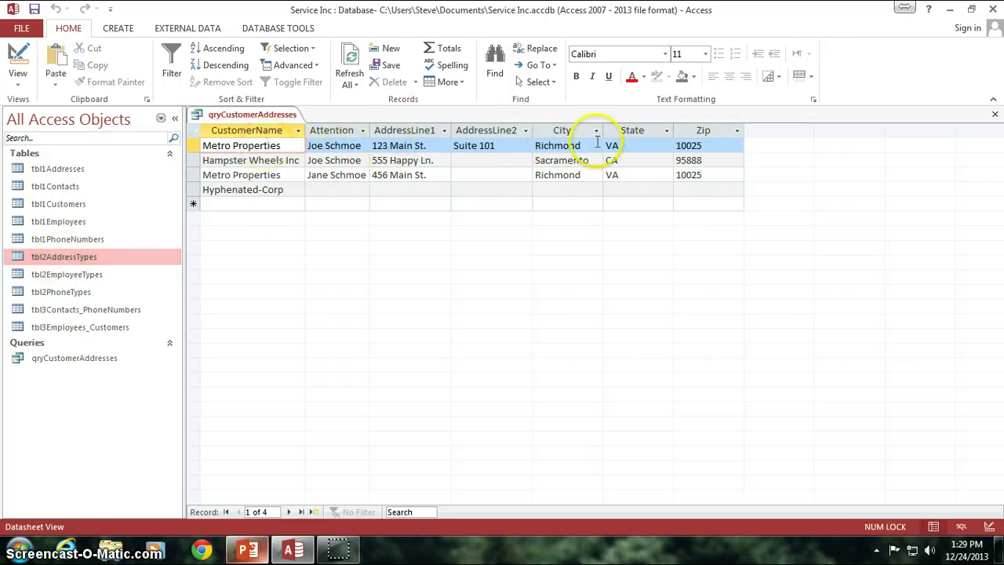
double_click(126, 255)
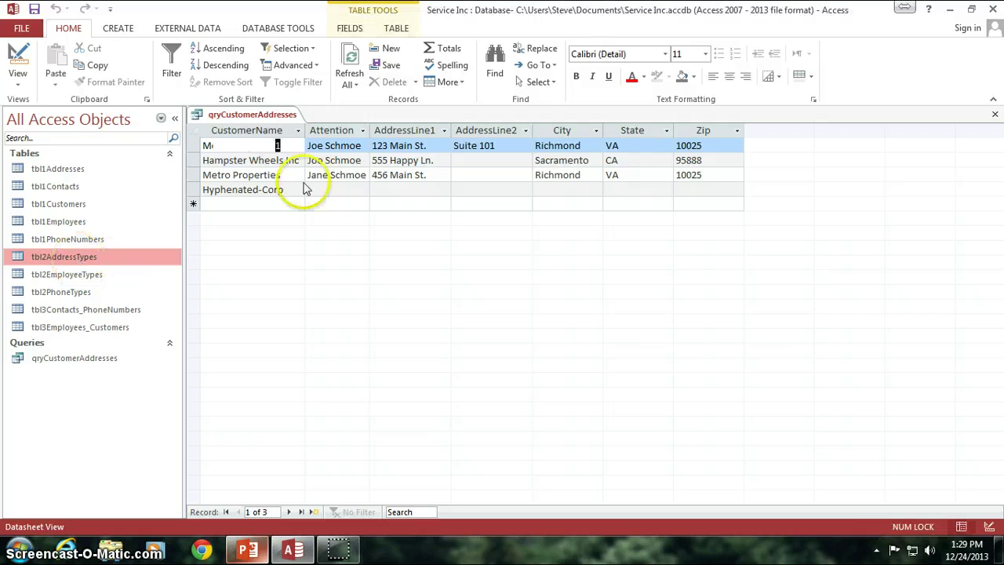
left_click(330, 161)
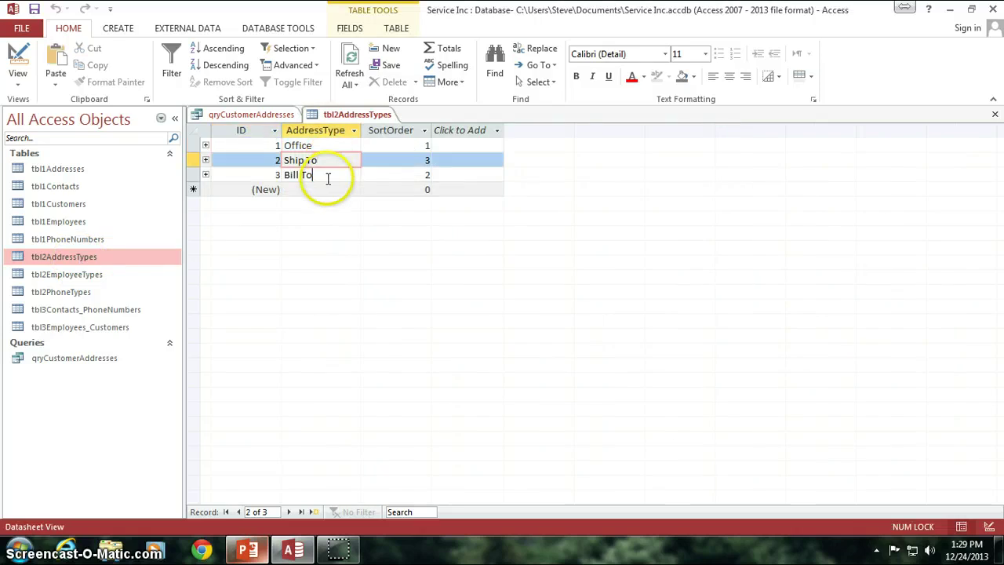
left_click(330, 175)
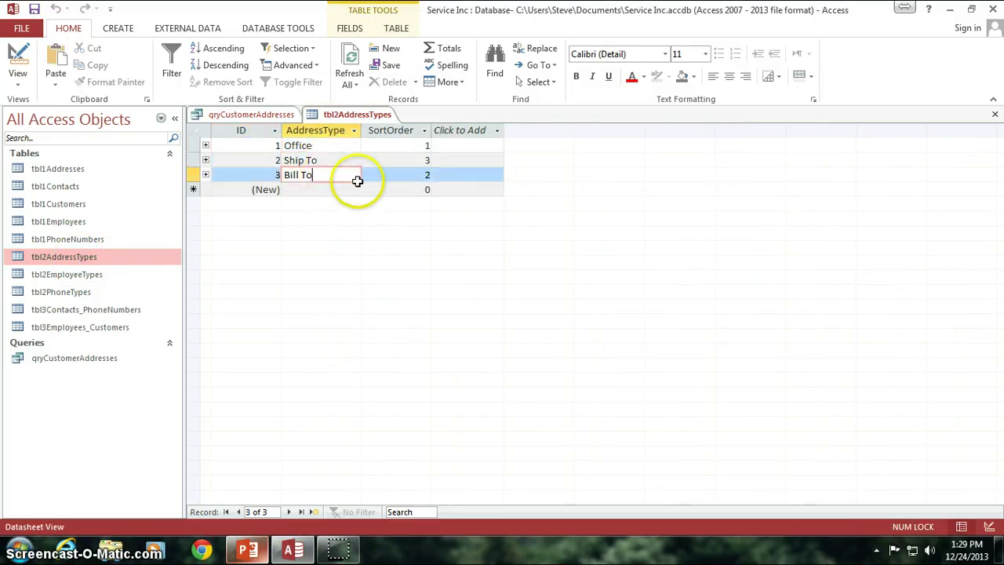
left_click(995, 116)
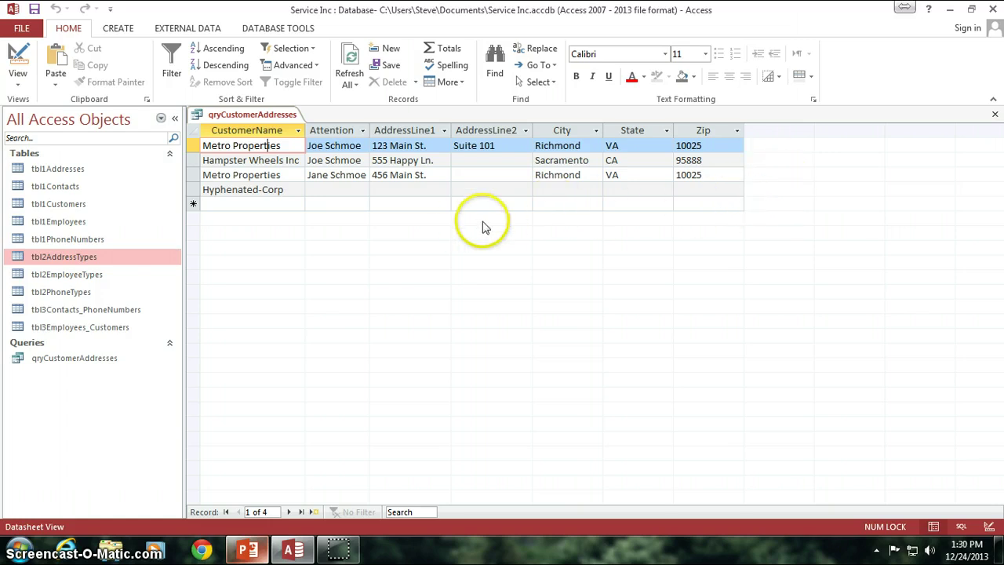
- Add the tbl2AddressTypes table to qryCustomerAddresses in Design view
left_click(11, 58)
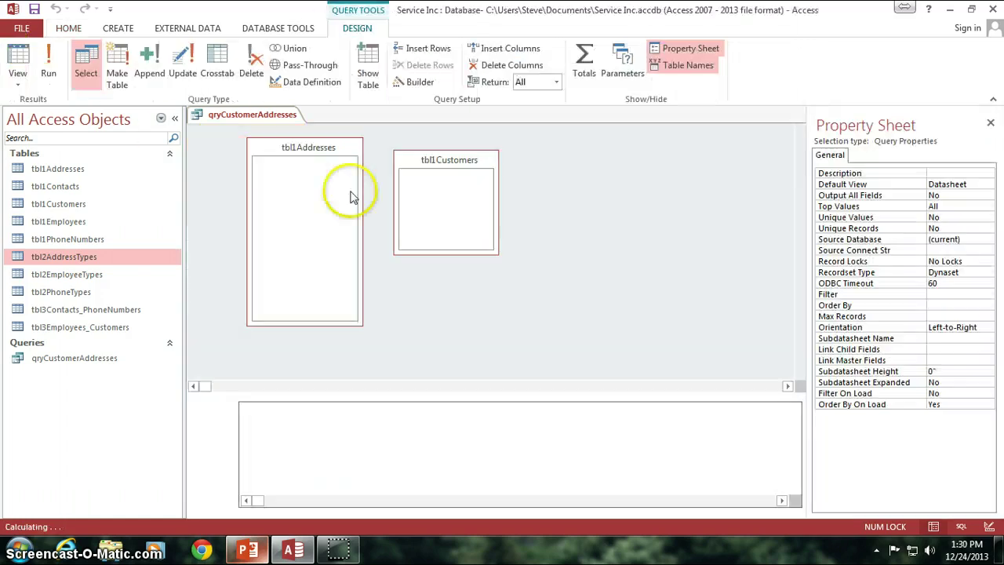
right_click(583, 219)
left_click(620, 260)
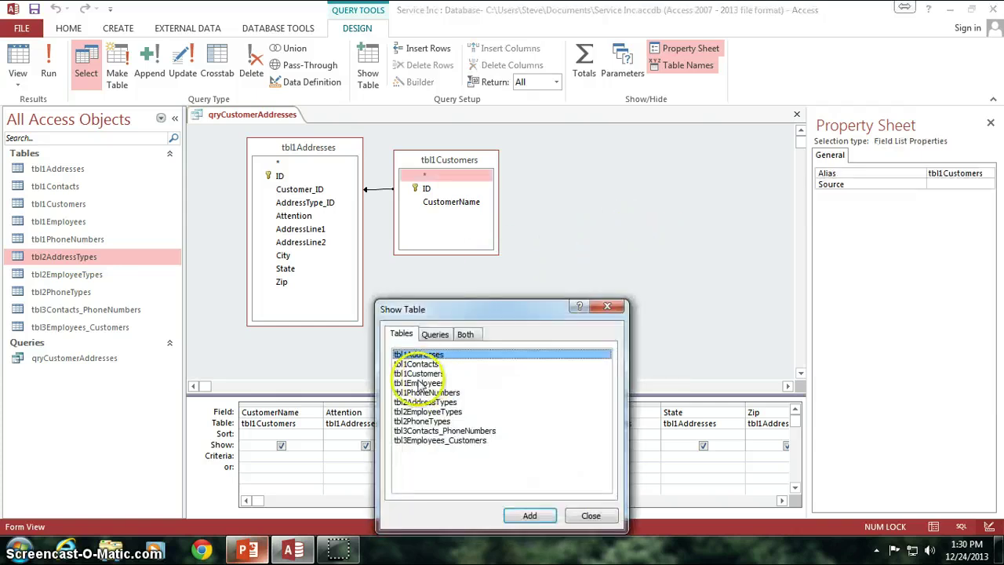
left_click(431, 403)
left_click(530, 515)
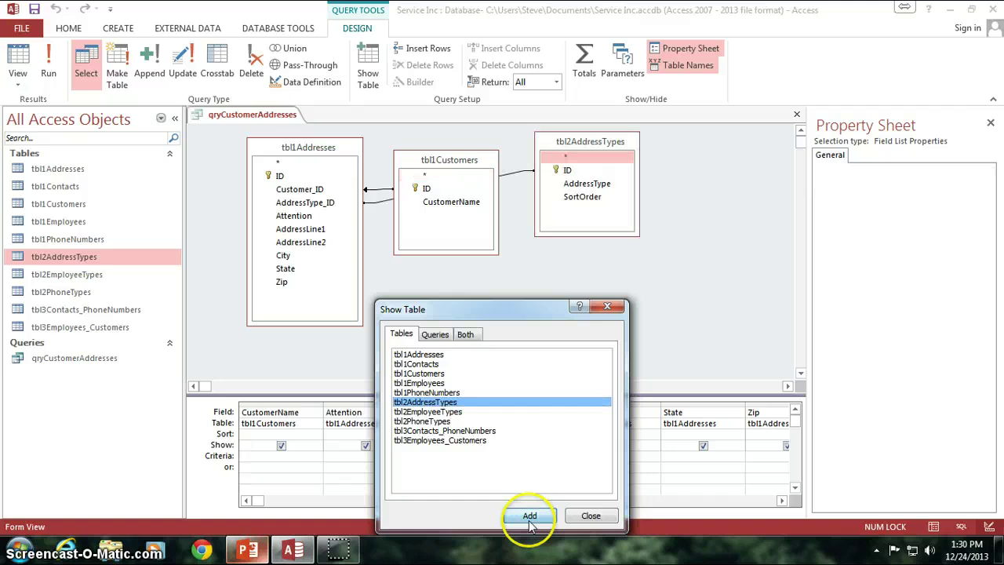
left_click(590, 516)
- Rearrange the query diagram with tbl2AddressTypes below and between tbl1Addresses and tbl1Customers so that the join lines are clear
left_click_drag(592, 145, 455, 290)
left_click_drag(443, 165, 544, 153)
mouse_move(287, 159)
left_mouse_down()
mouse_move(344, 157)
mouse_move(306, 157)
left_mouse_up()
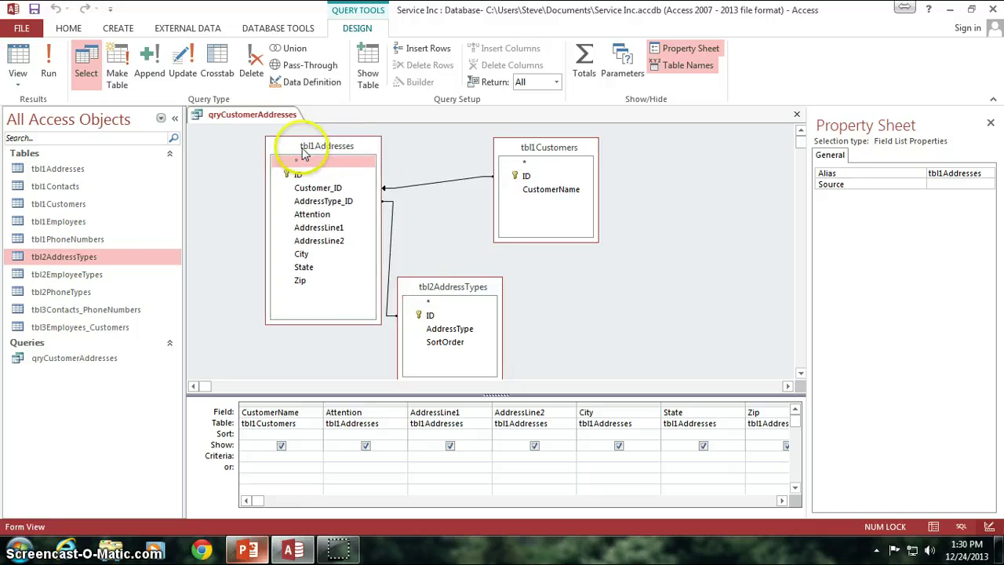
left_click_drag(458, 299, 465, 288)
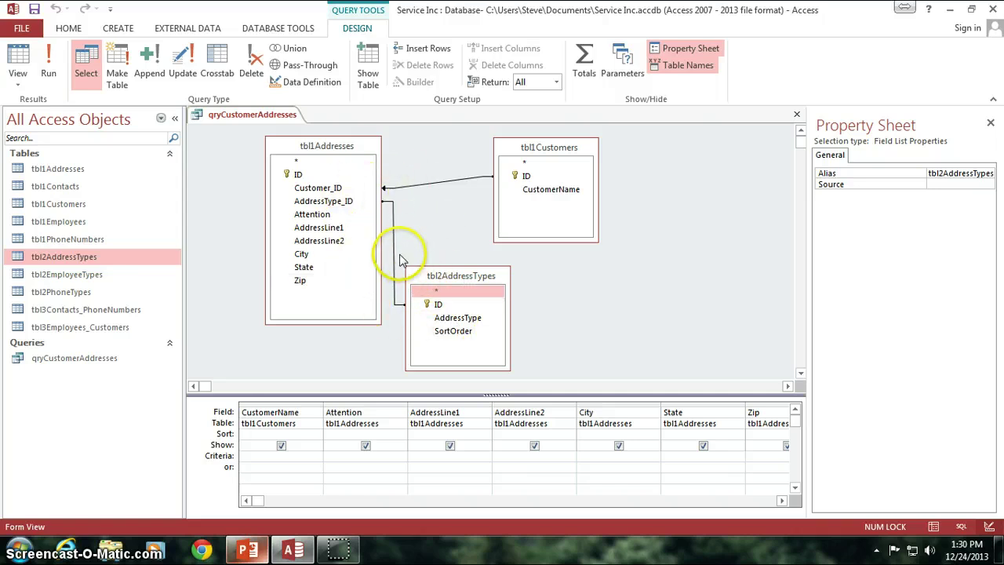
- Check the relationship between tbl1Addresses and tbl2AddressTypes in the database relationships diagram, and return to the query design
left_click(273, 29)
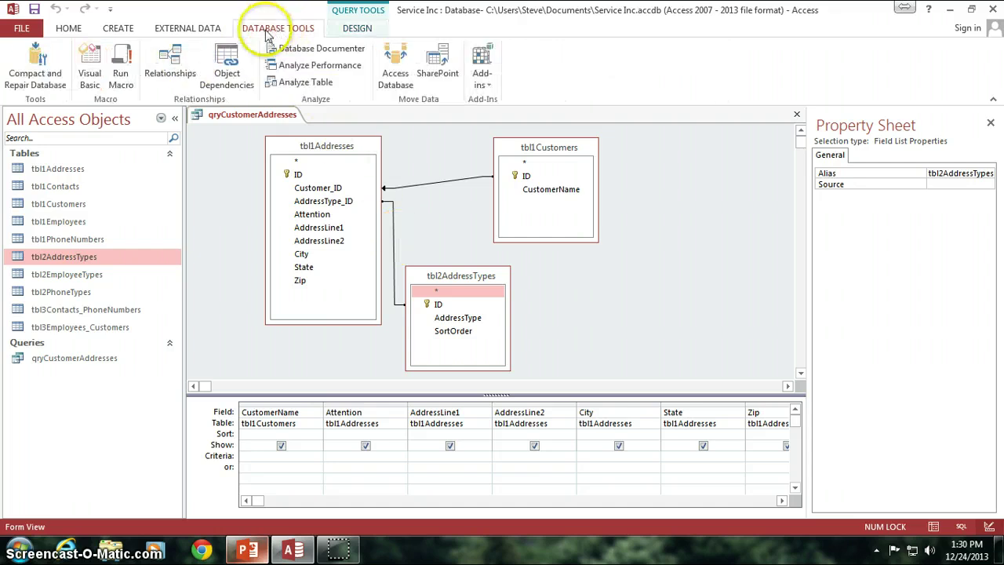
left_click(182, 66)
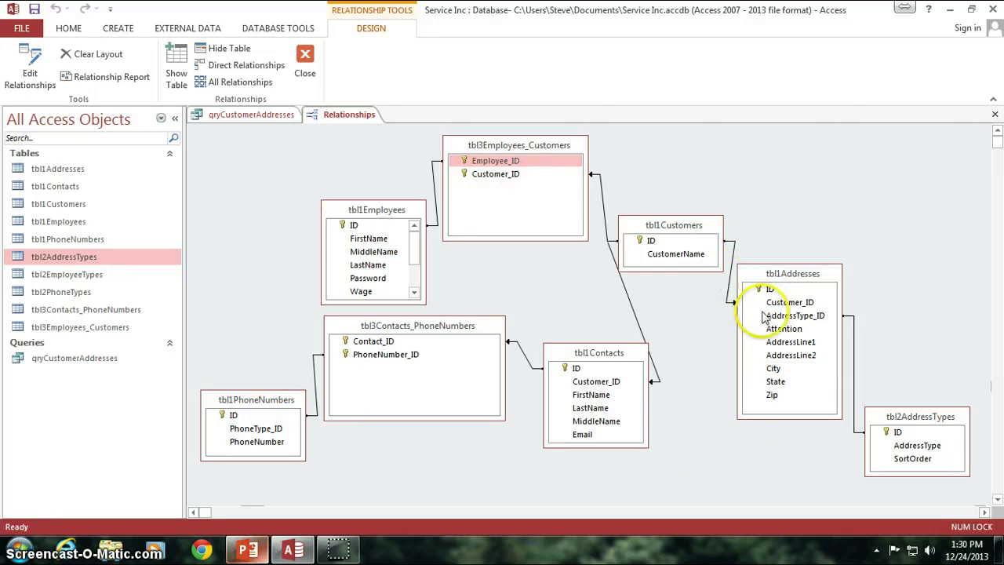
left_click(854, 380)
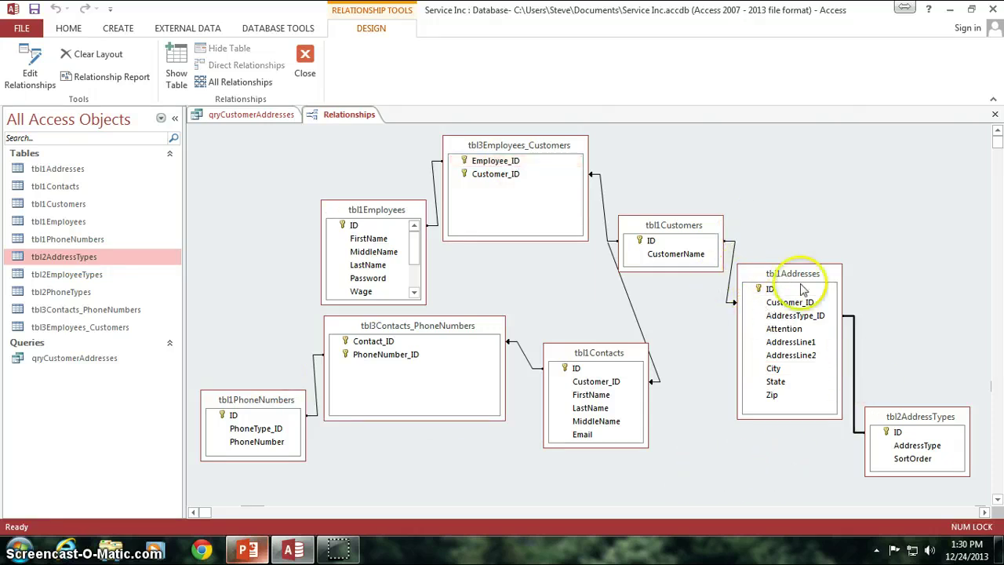
left_click(252, 116)
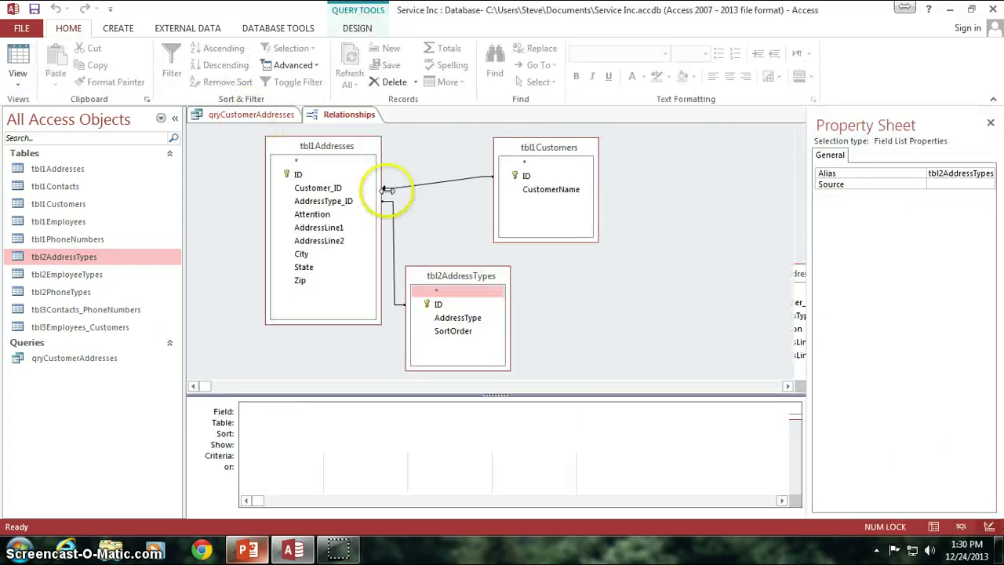
- Try to display the qryCustomerAddresses results with tbl2AddressTypes included
left_click(17, 62)
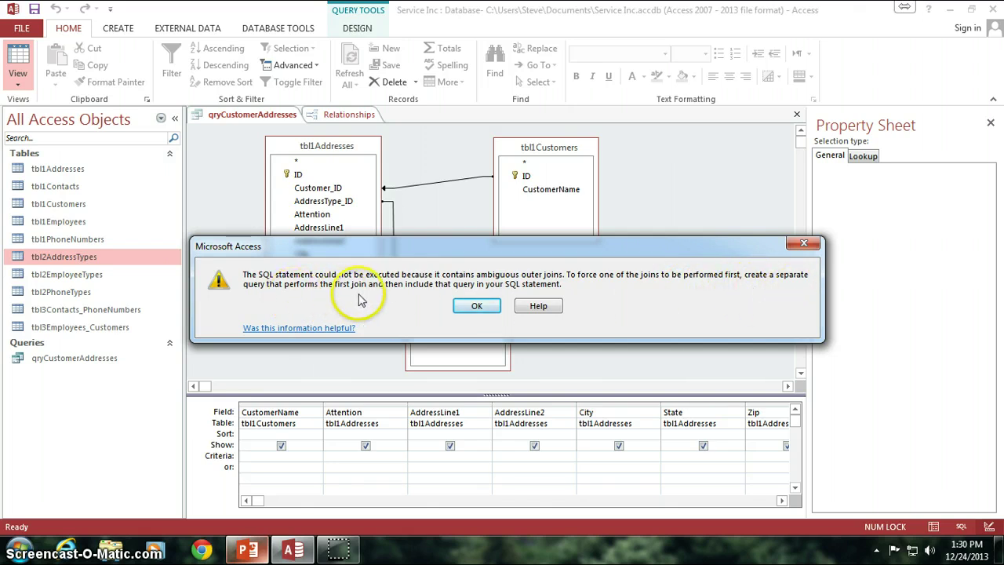
left_click(477, 306)
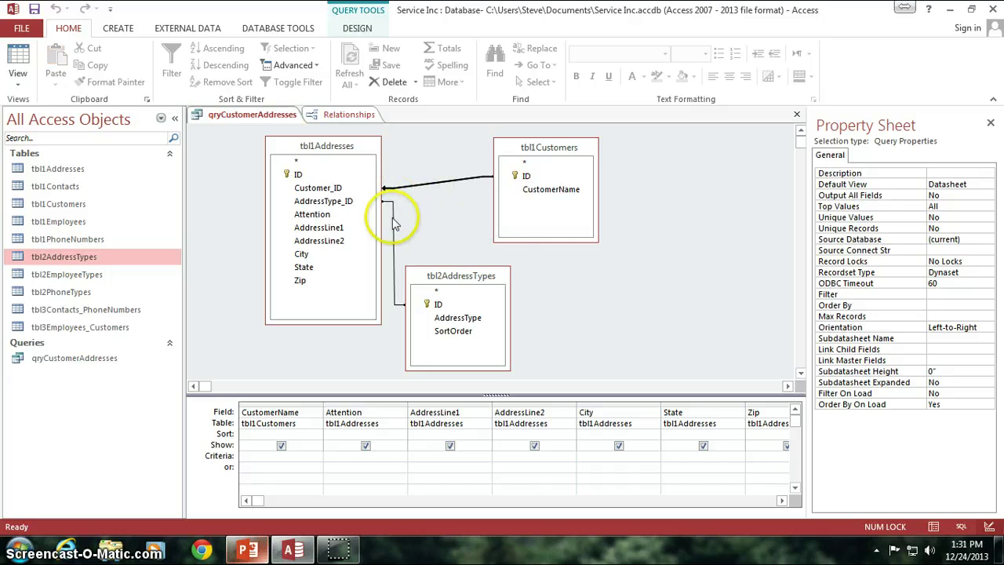
- Examine how tbl1Addresses is joined to tbl2AddressTypes and tbl1Customers in the query diagram
left_click(350, 157)
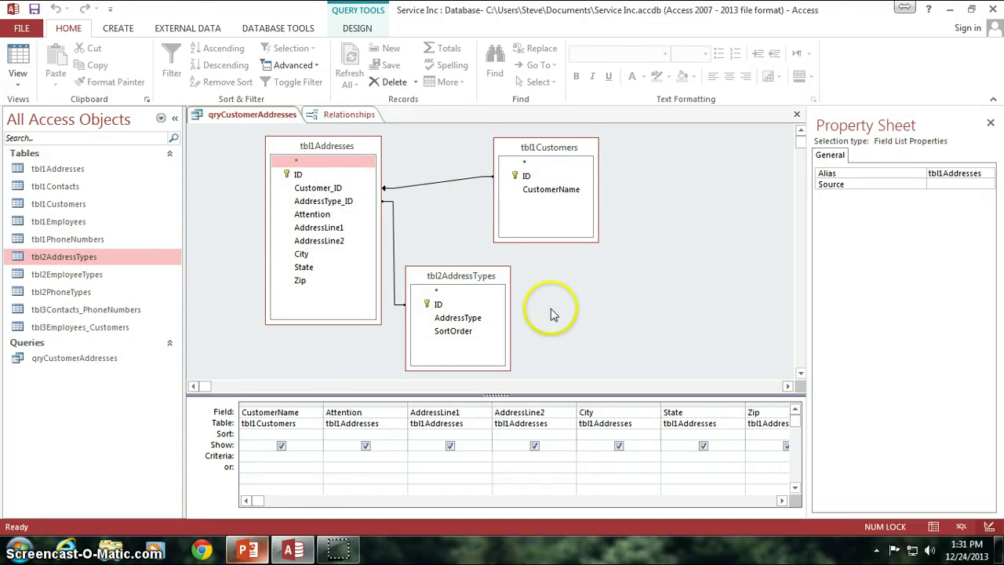
left_click(400, 248)
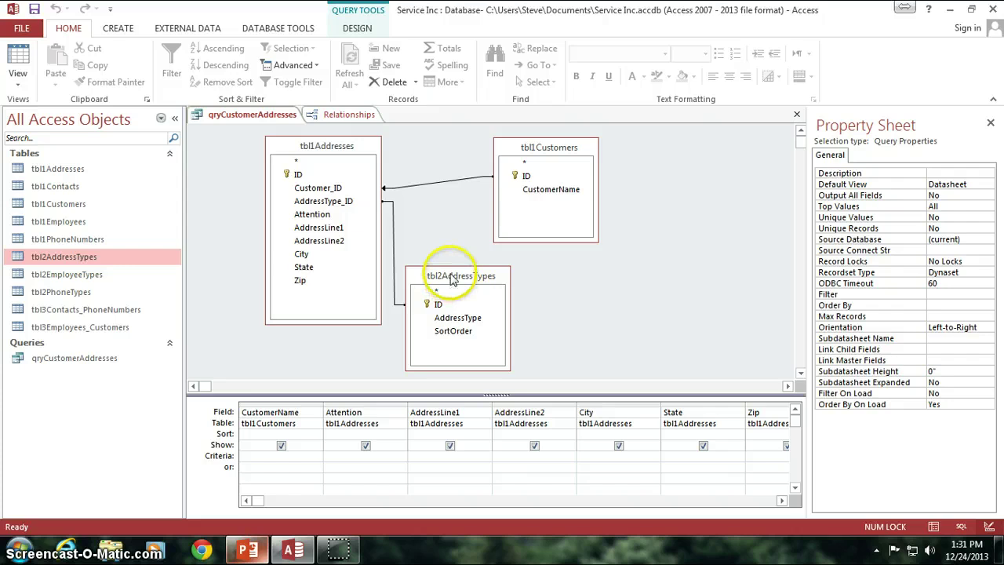
left_click(451, 279)
left_click(317, 151)
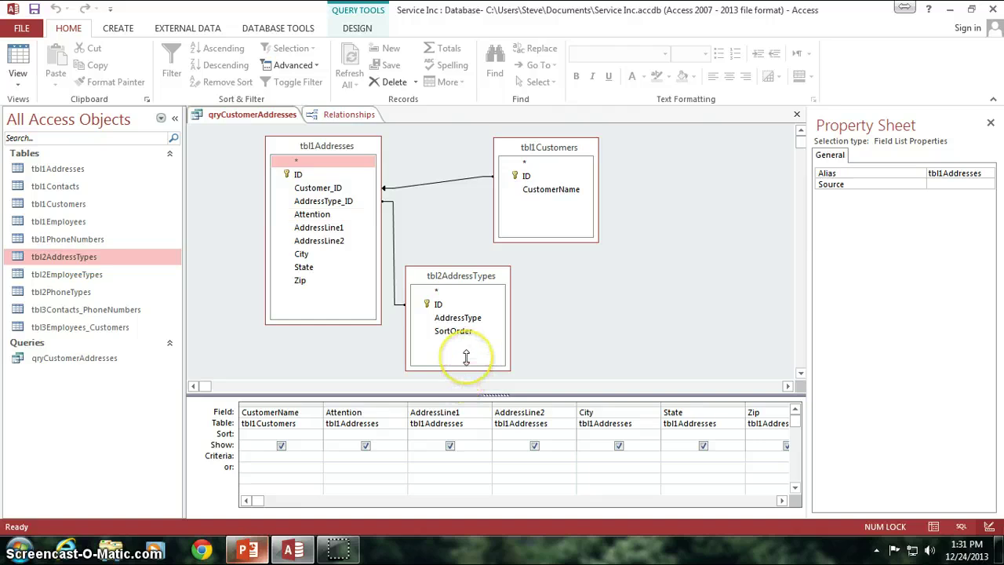
left_click(336, 202)
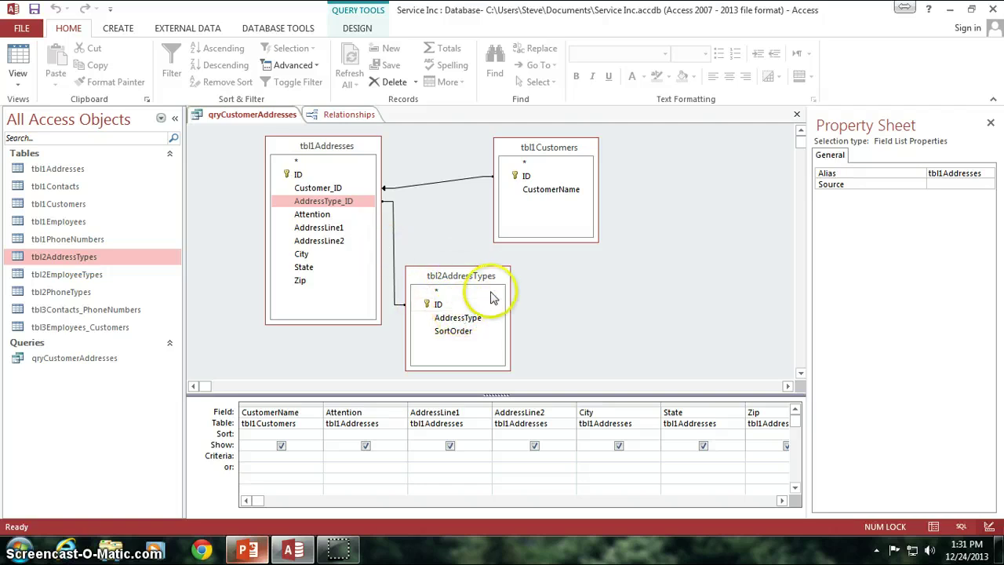
left_click(554, 153)
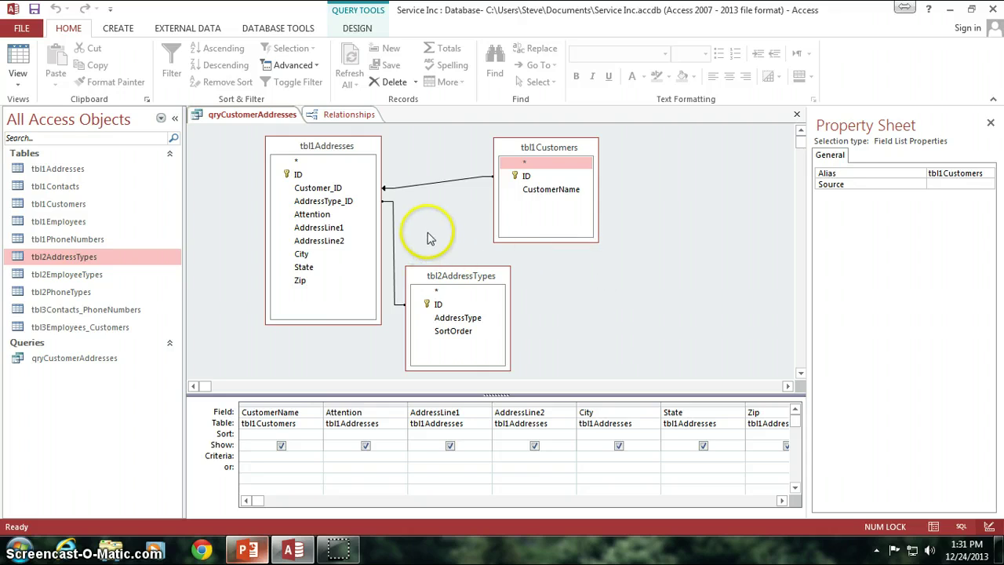
- Set the join between tbl1Customers and tbl1Addresses to only include rows where the joined fields are equal, and display the query results
left_click(433, 185)
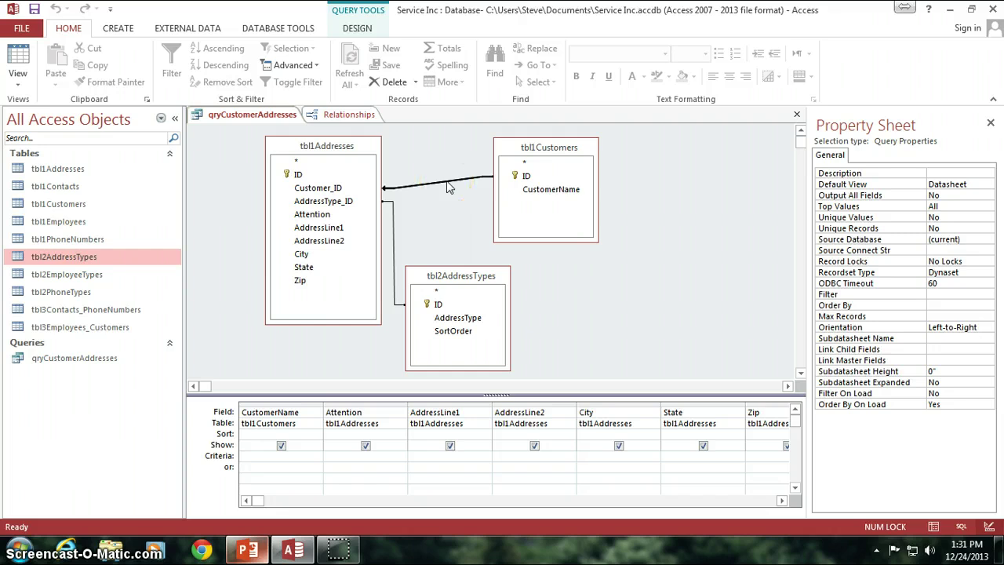
double_click(447, 187)
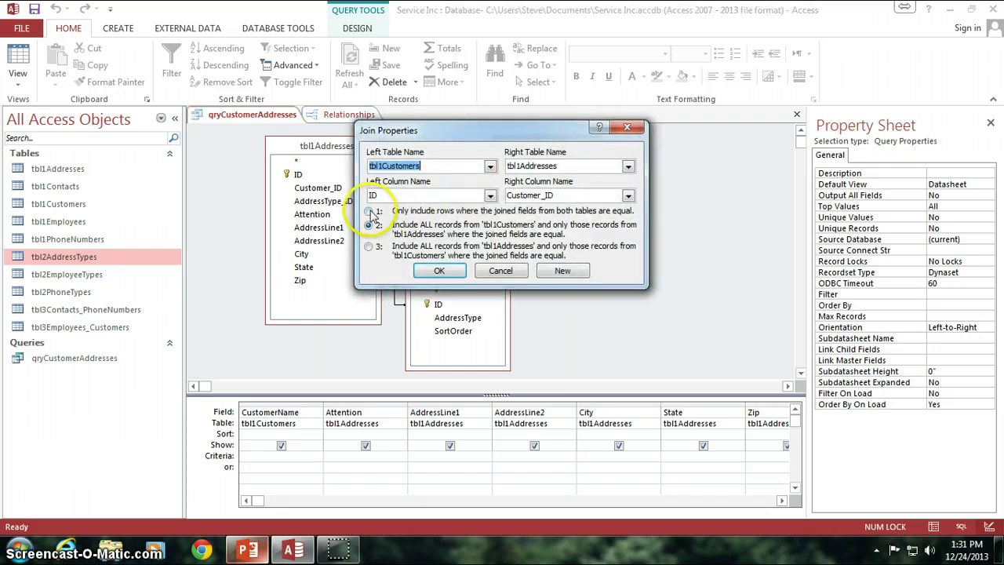
left_click(369, 212)
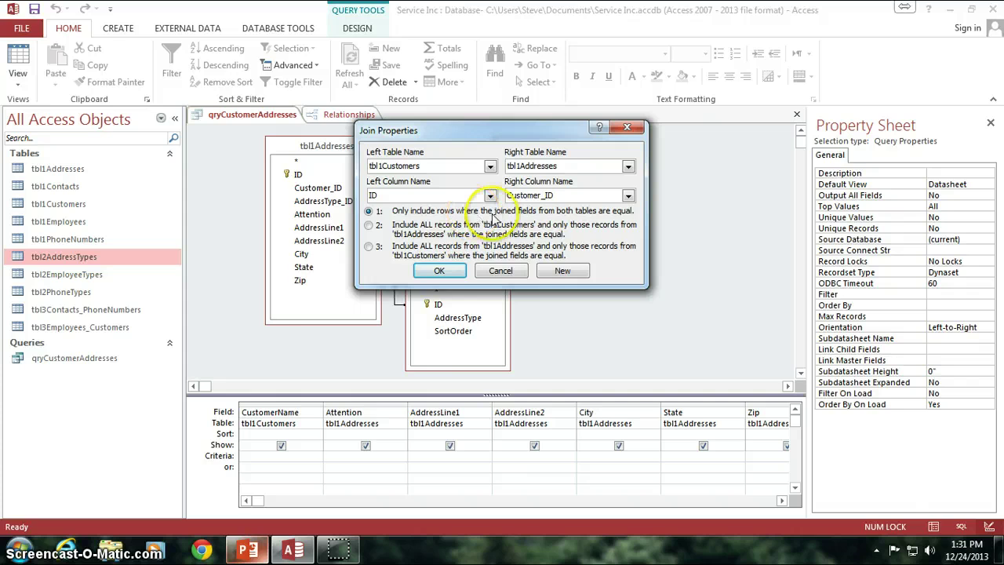
left_click(438, 271)
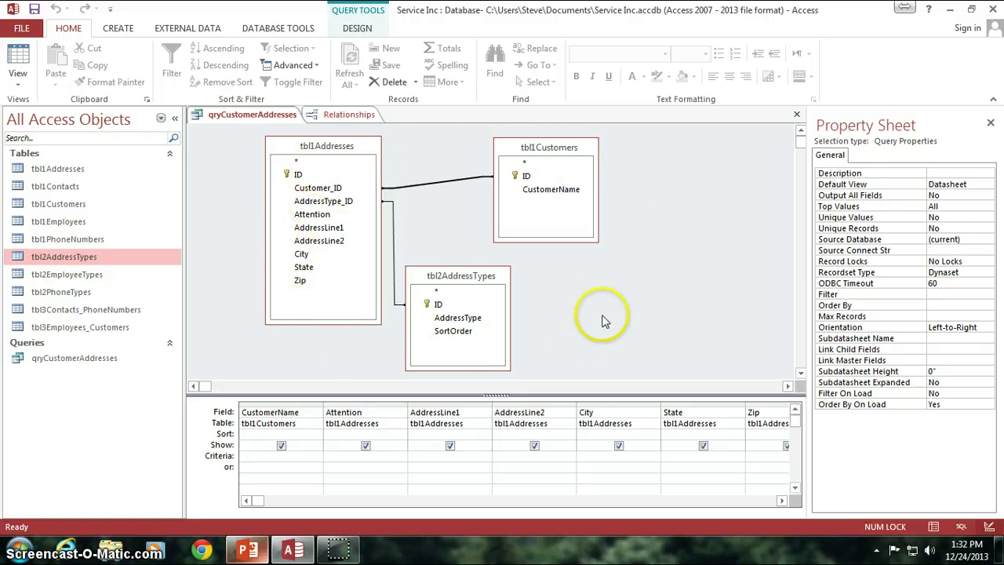
left_click(16, 56)
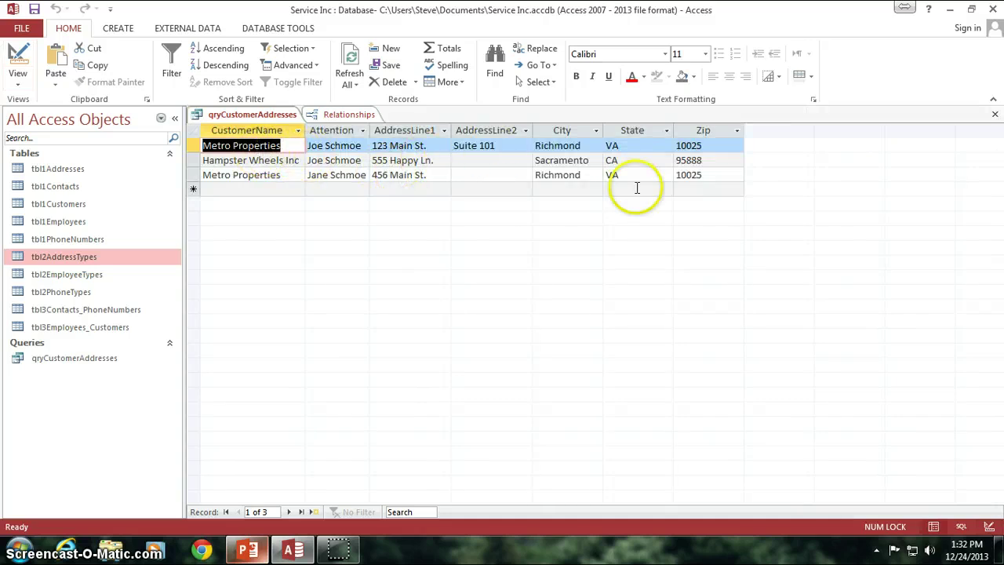
- Add the AddressType field from tbl2AddressTypes to the query design and review the address types in the query results
left_click(11, 55)
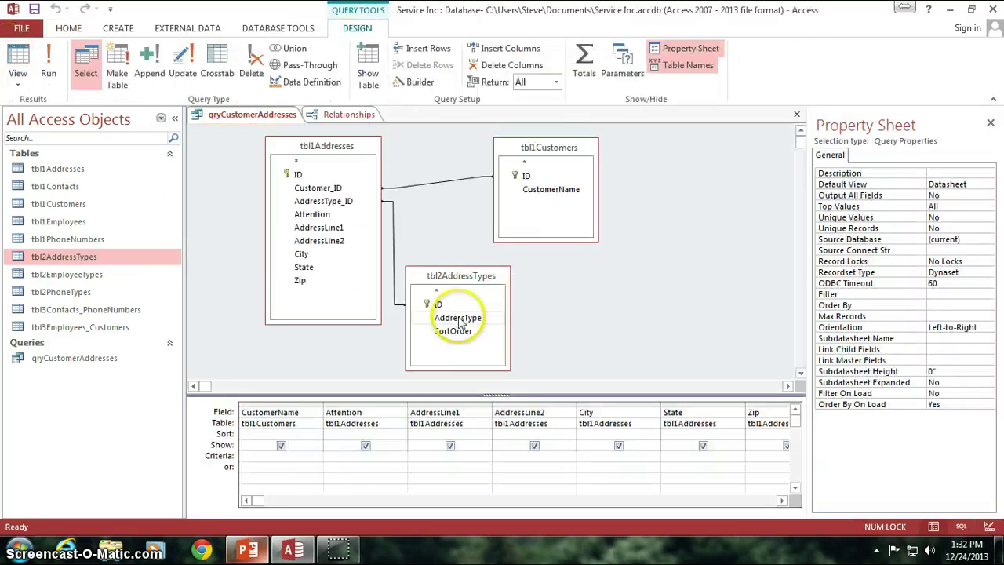
left_click(466, 321)
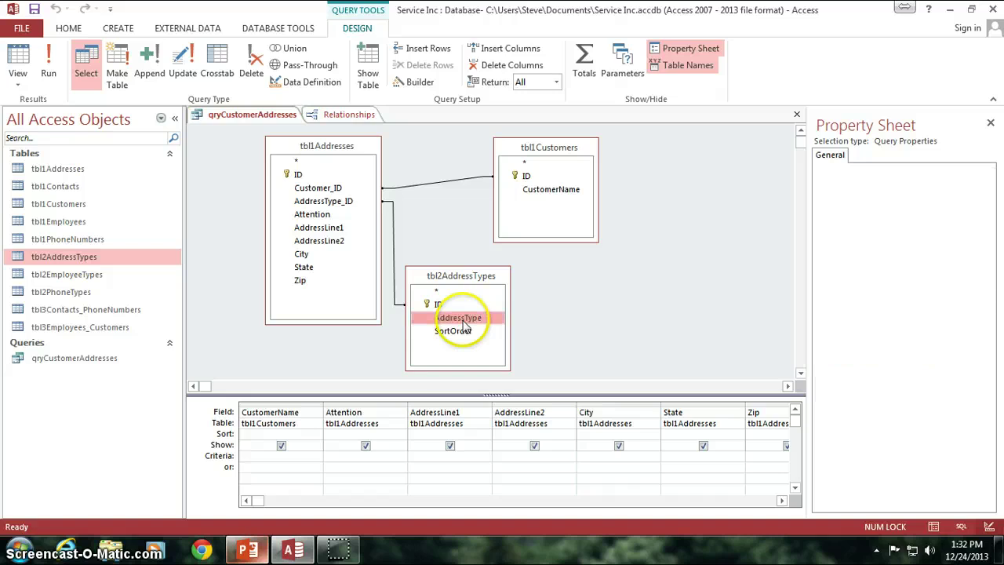
left_click(23, 56)
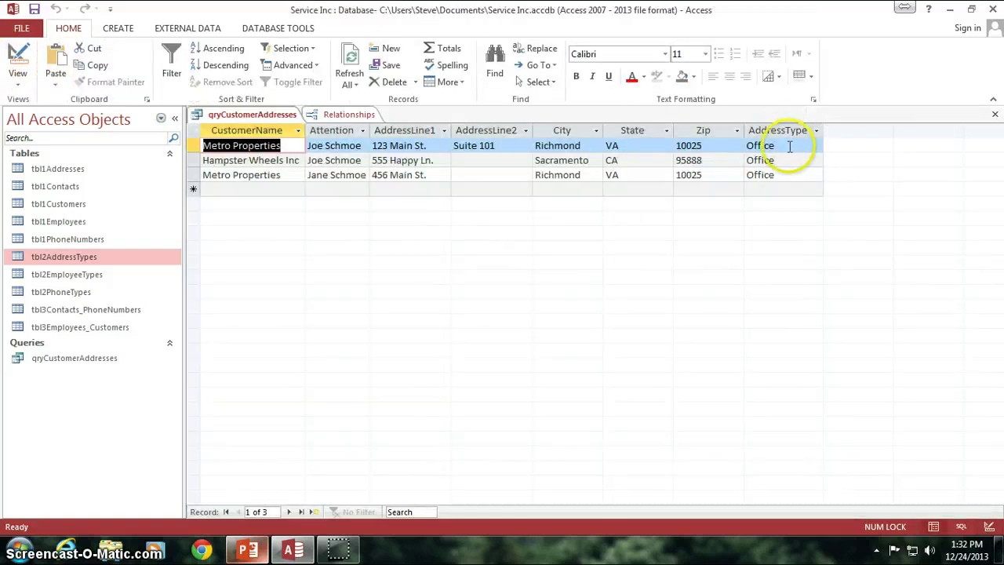
left_click(785, 146)
left_click(750, 164)
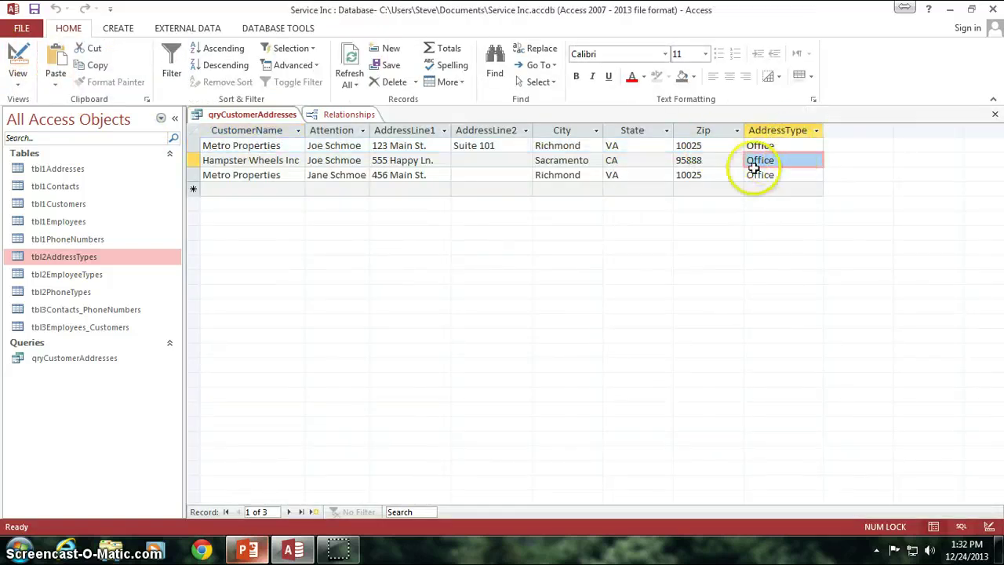
left_click(795, 159)
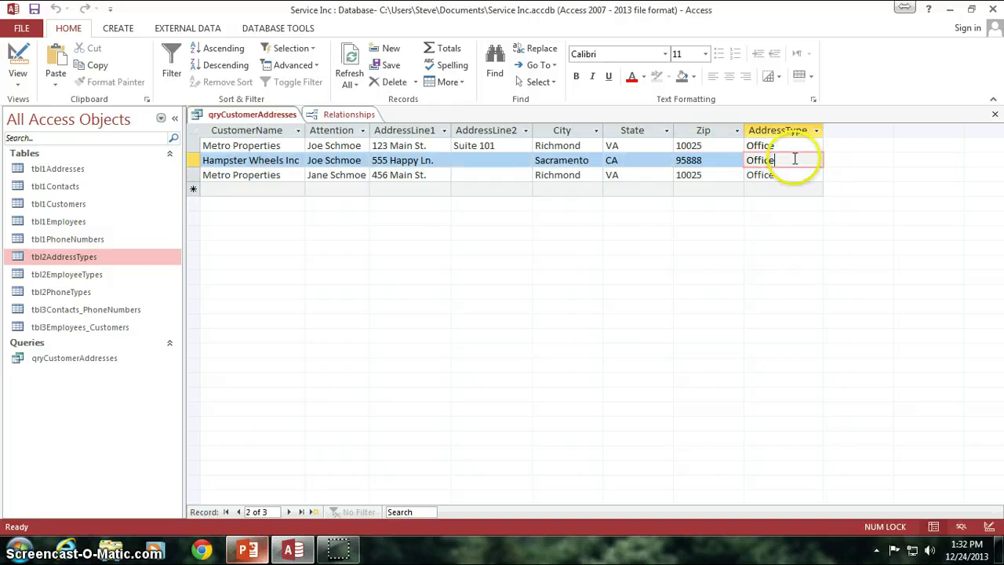
left_click(269, 191)
key("Escape")
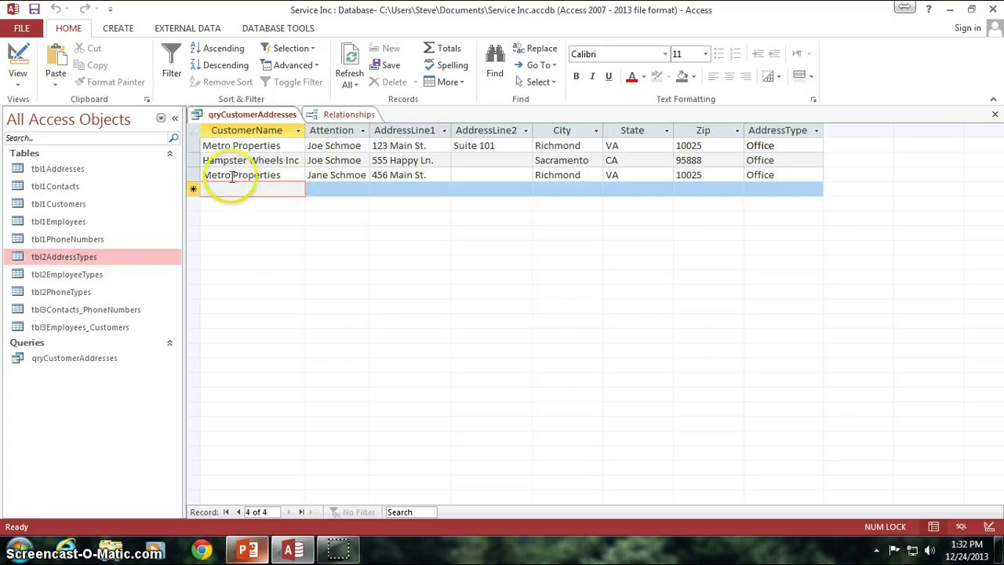
- Compare the customer records in tbl1Customers with the qryCustomerAddresses results, and close tbl1Customers
double_click(62, 204)
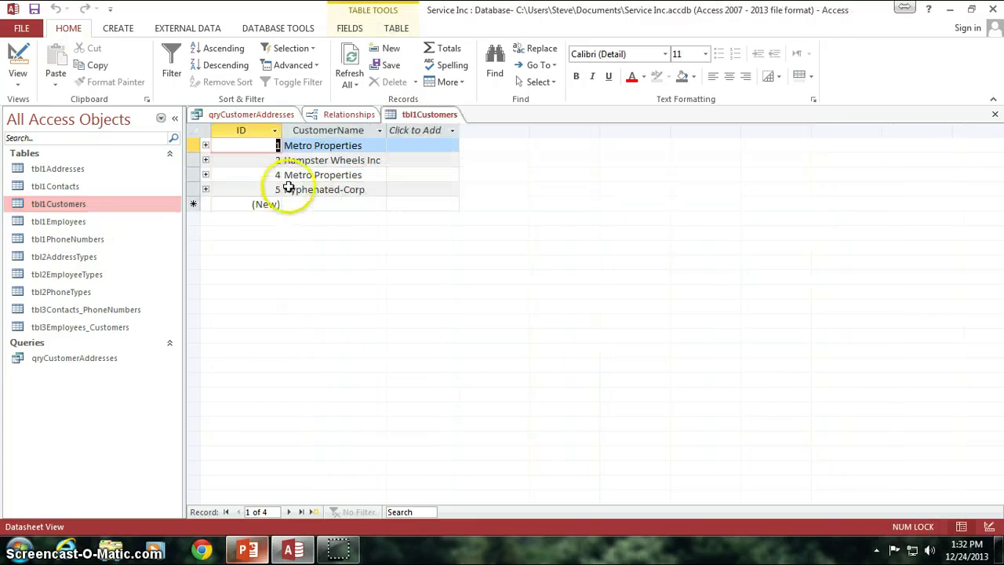
left_click(345, 189)
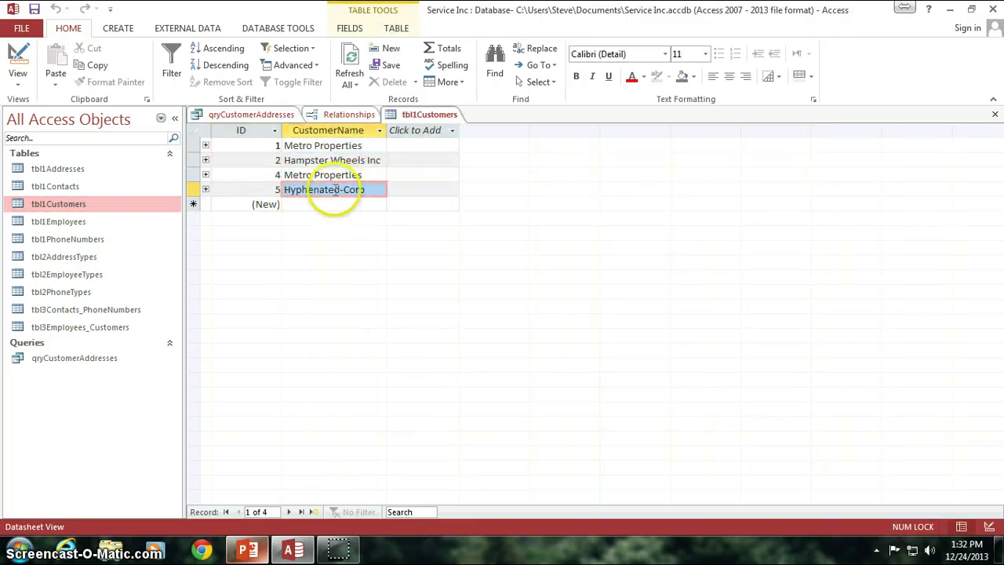
left_click(253, 115)
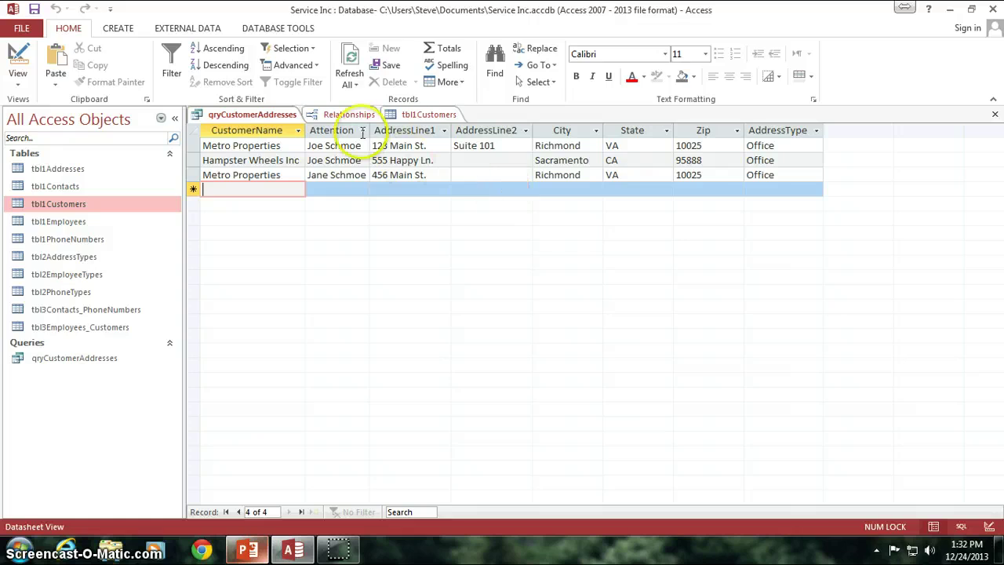
left_click(424, 114)
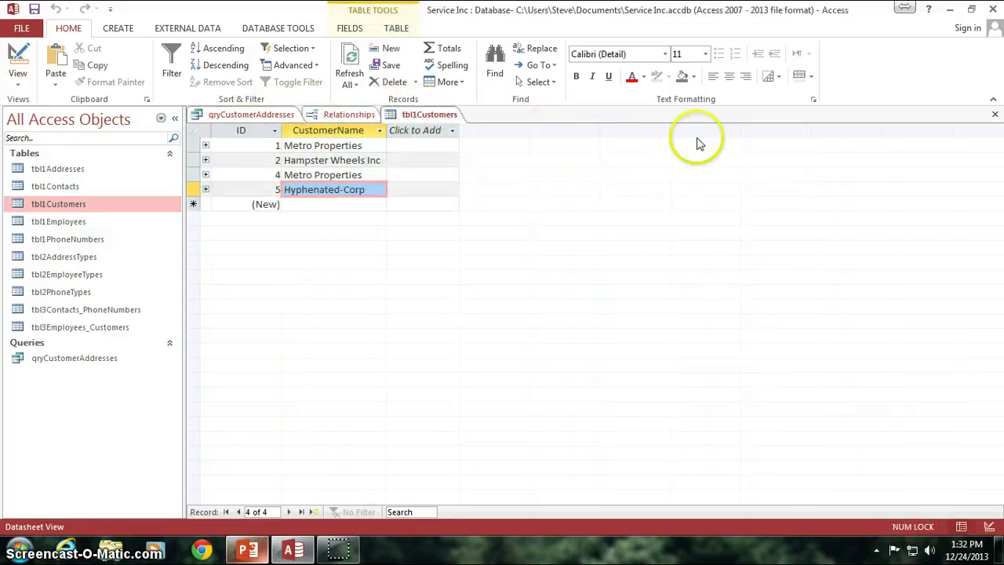
left_click(995, 114)
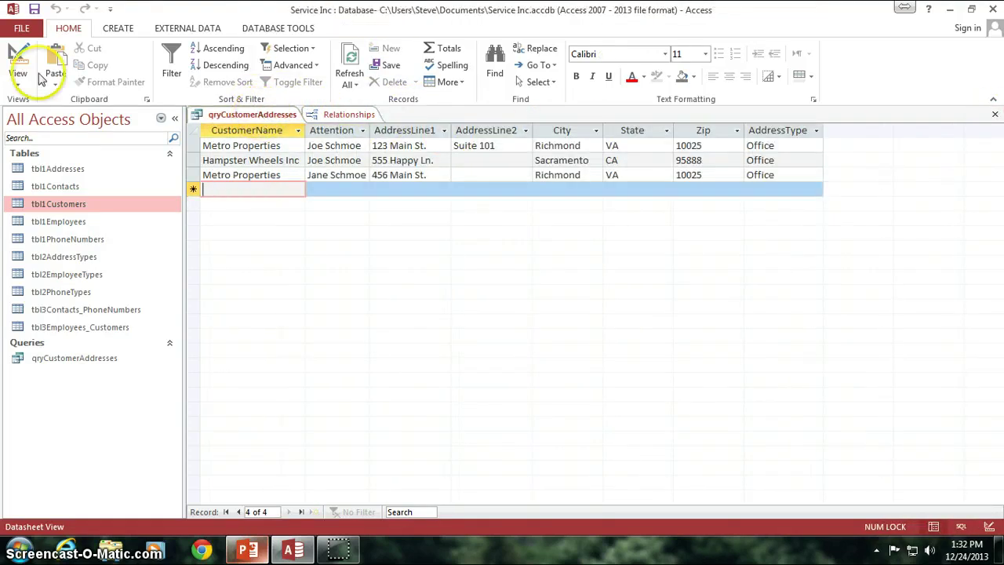
- Compare the joins in the qryCustomerAddresses design with the database relationships diagram, and close the relationships diagram
left_click(17, 63)
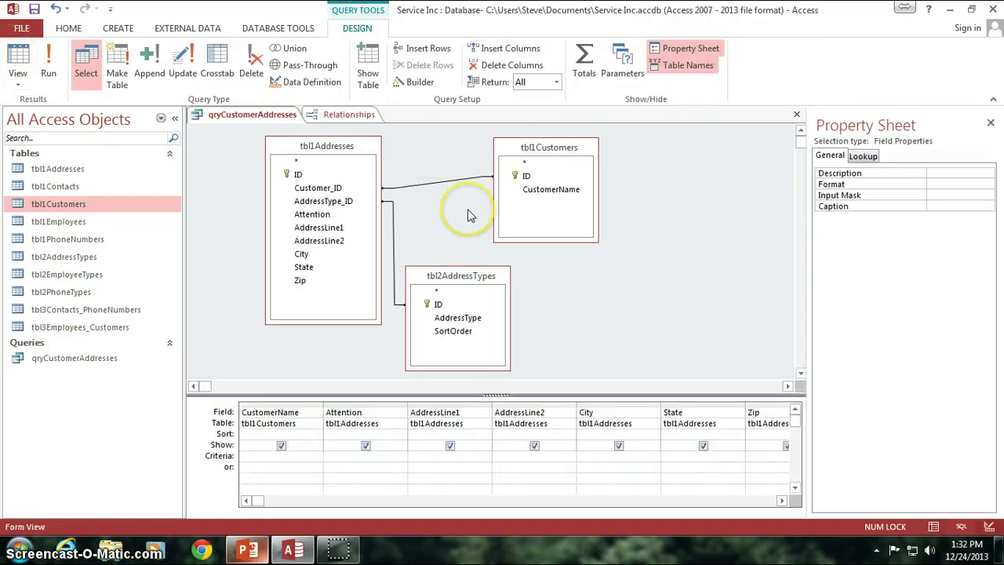
left_click(348, 117)
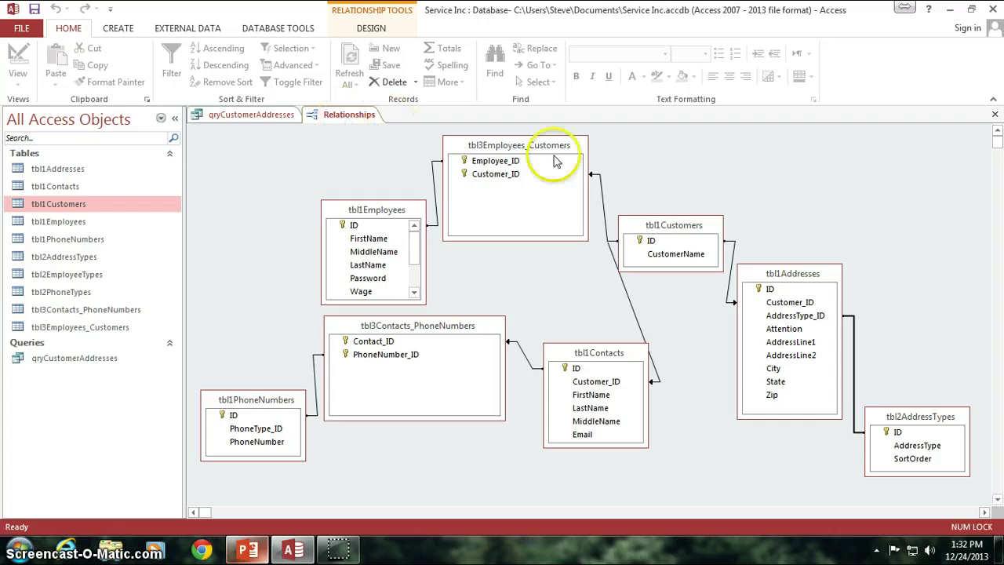
left_click(731, 284)
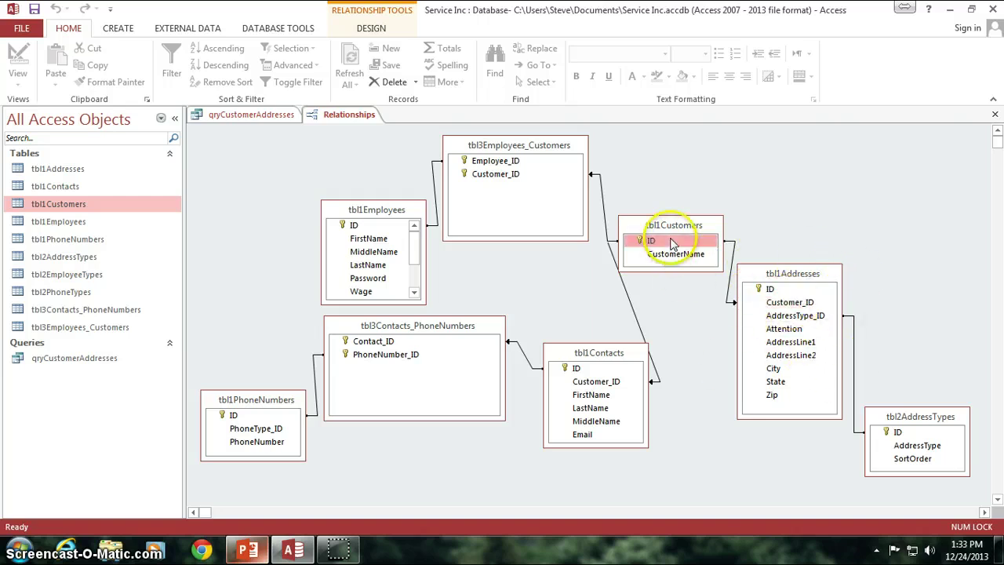
left_click(252, 118)
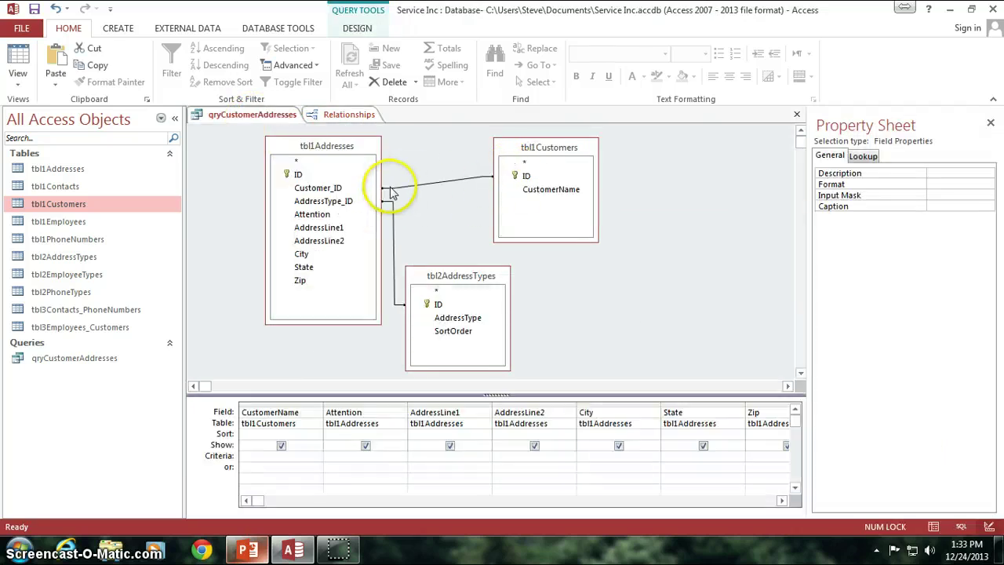
left_click(441, 168)
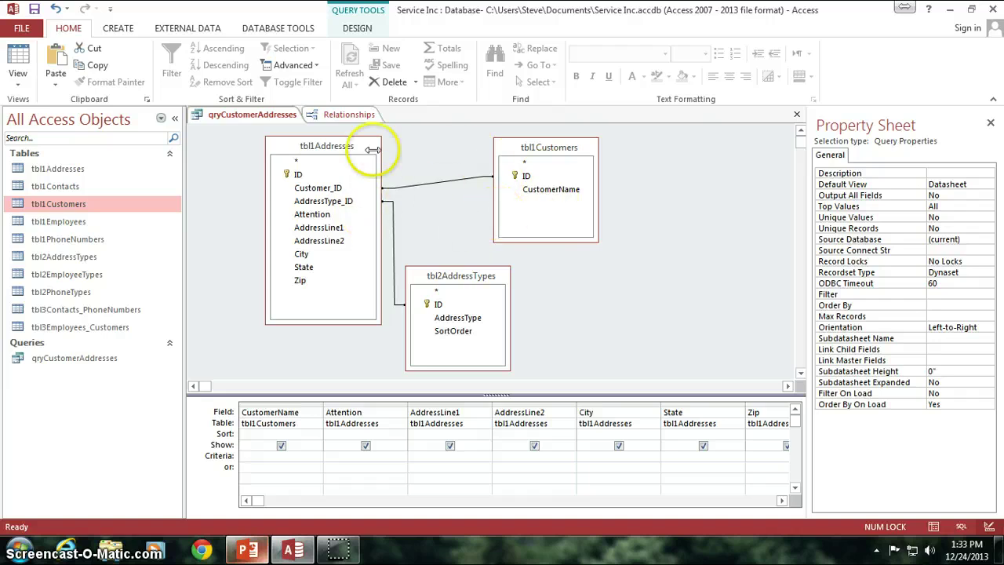
left_click(350, 115)
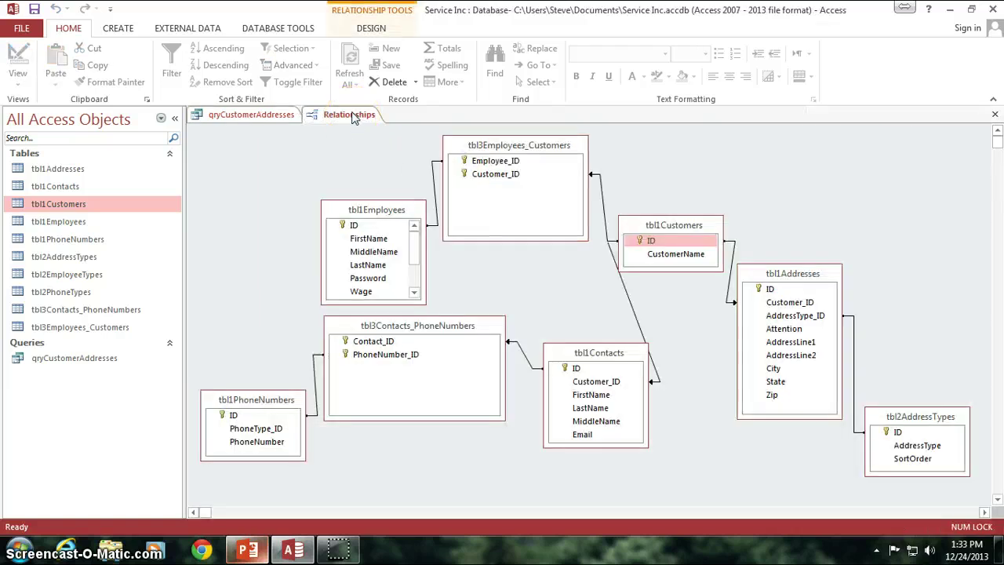
left_click(995, 115)
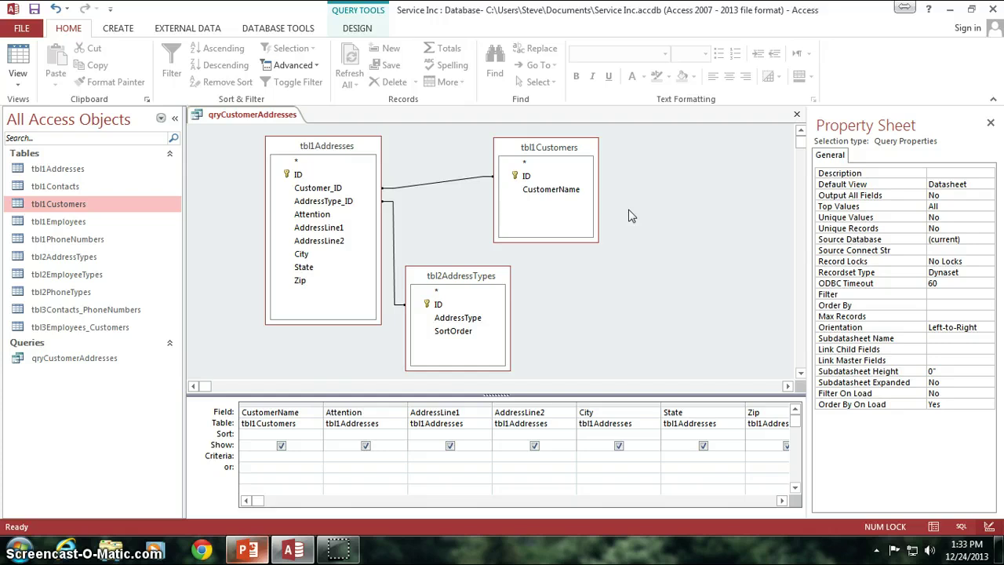
- Set the join to include all records from tbl1Customers and only matching tbl1Addresses records, and remove tbl2AddressTypes from the query
double_click(434, 187)
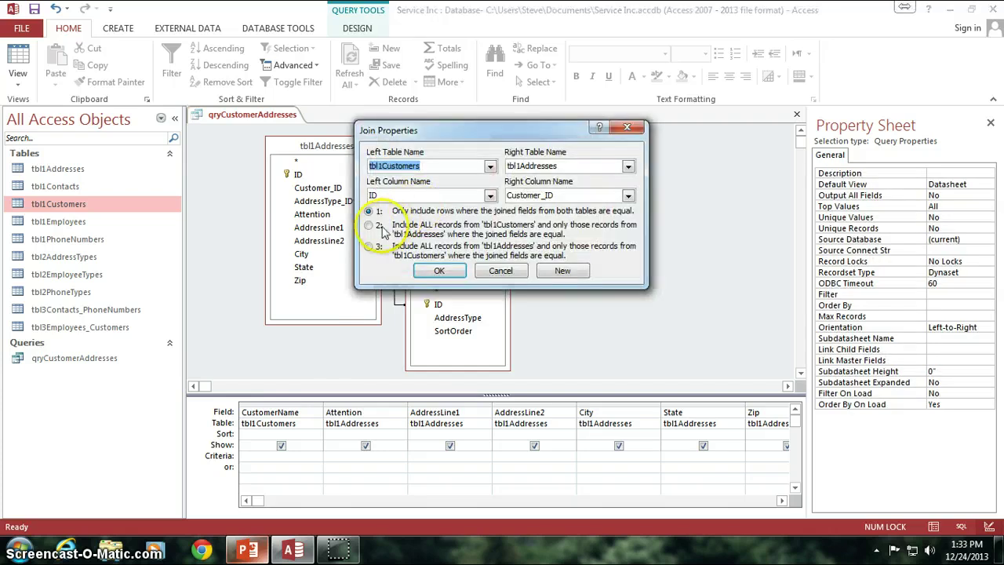
left_click(404, 227)
left_click(439, 271)
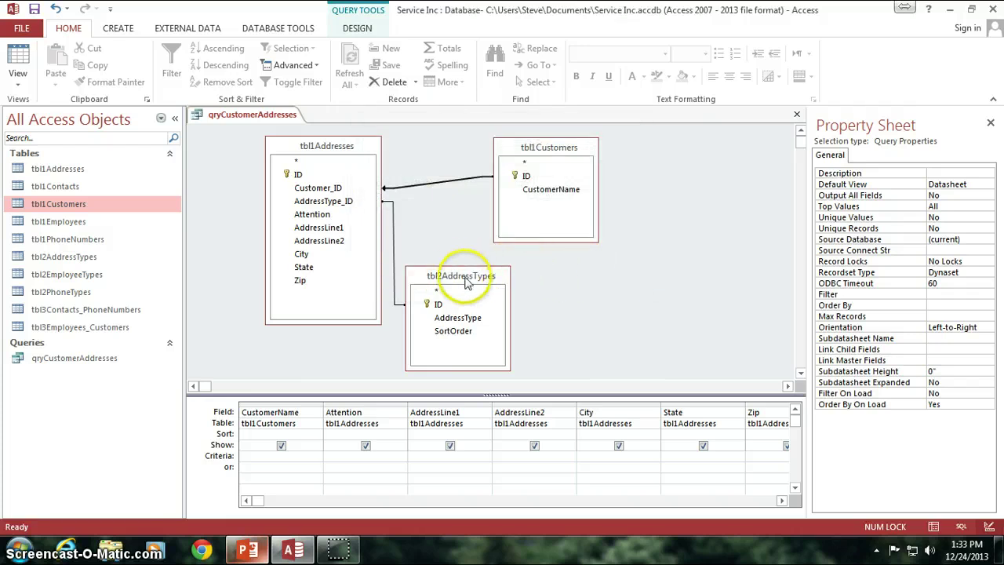
left_click(441, 279)
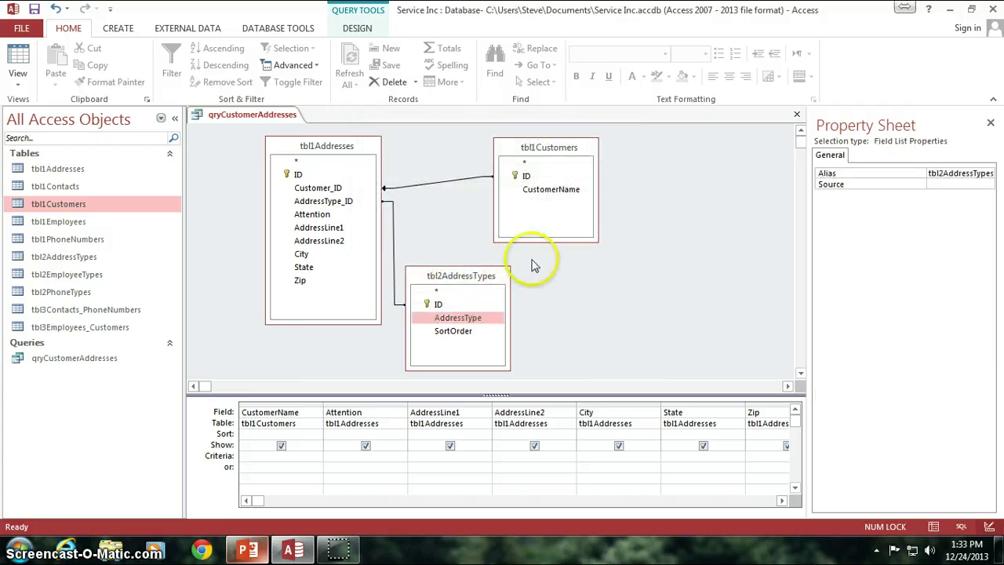
key("Delete")
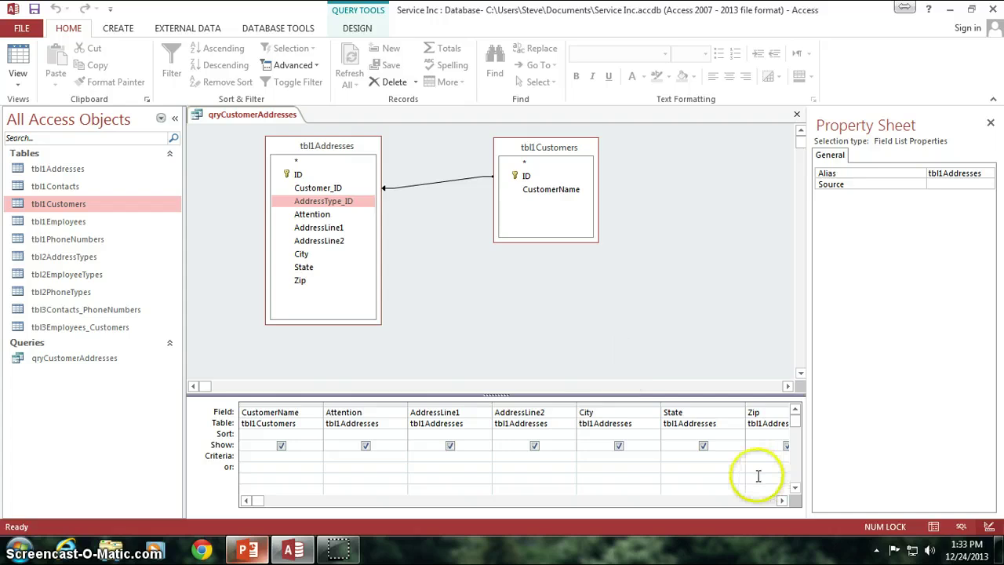
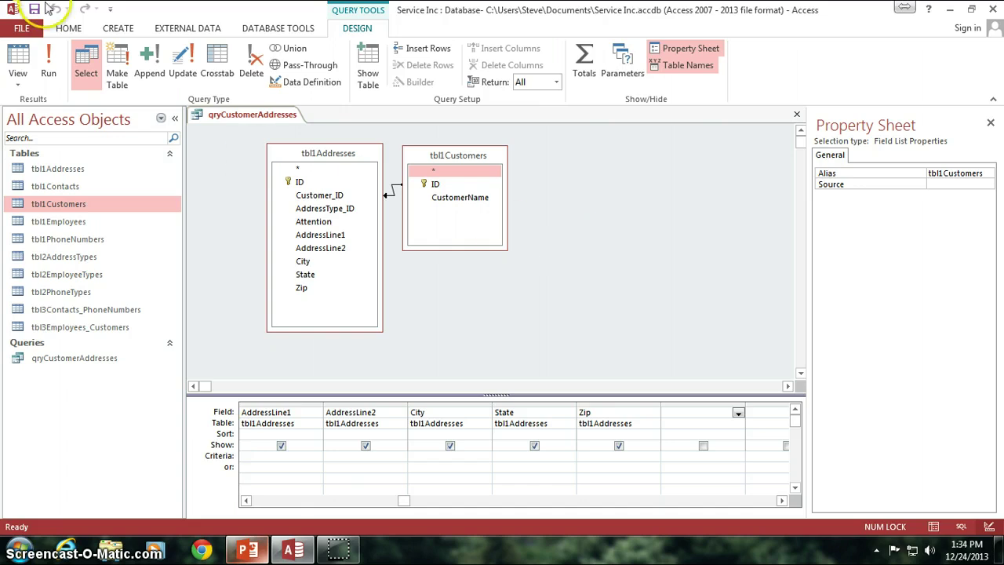
- Create a new query in design view based on qryCustomerAddresses, and enlarge its field list to show all fields
left_click(114, 30)
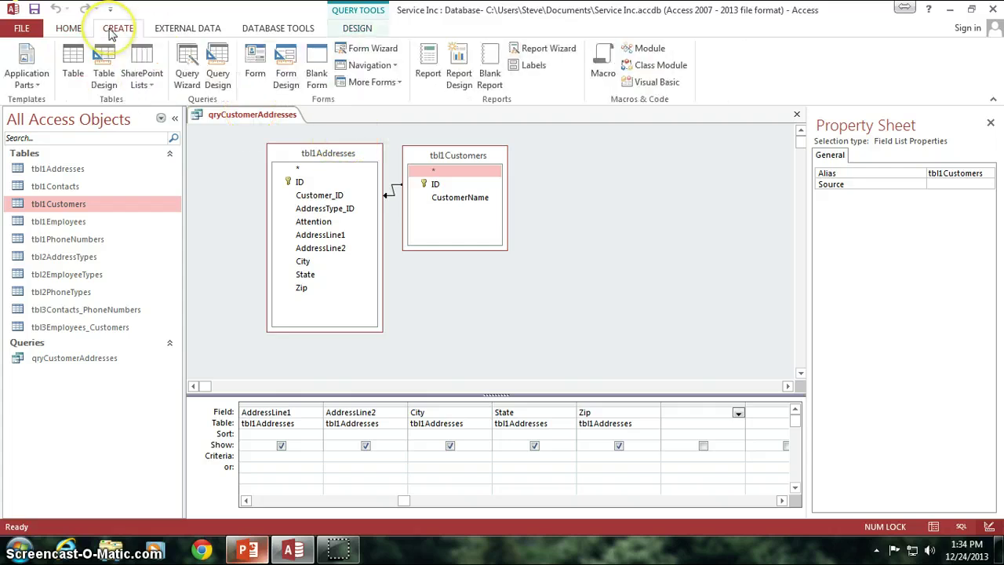
left_click(224, 73)
left_click_drag(431, 253, 415, 205)
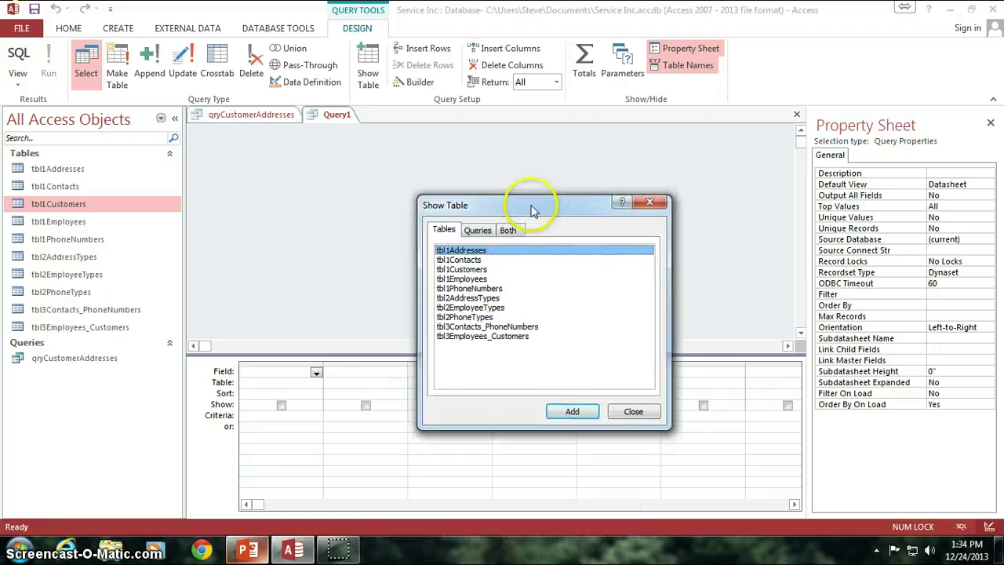
left_click_drag(532, 210, 533, 209)
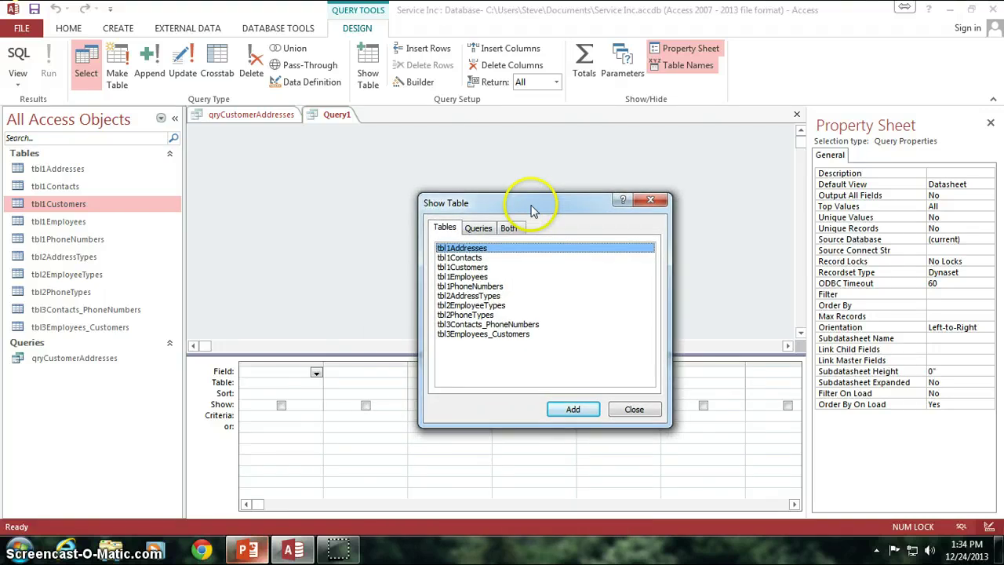
left_click(478, 230)
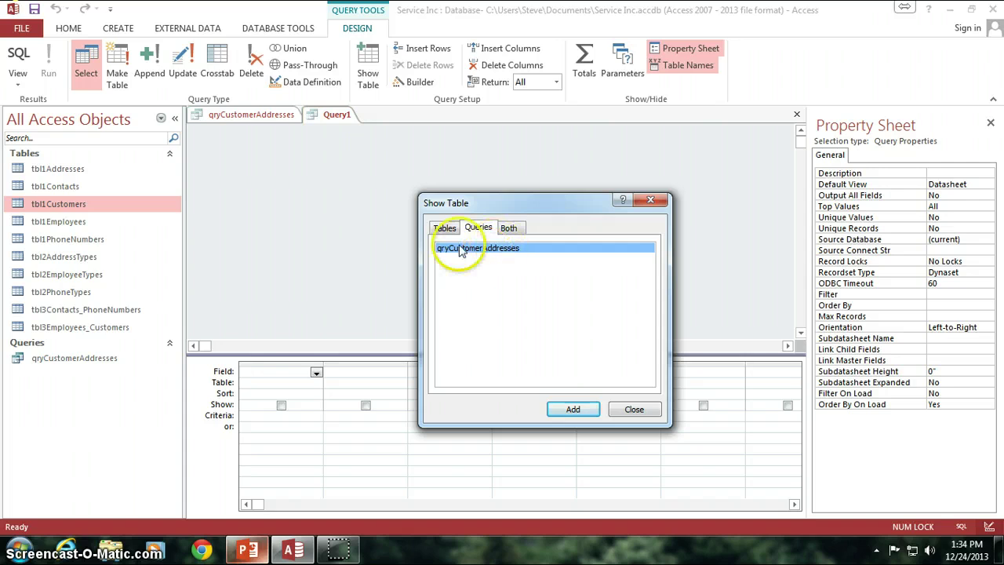
left_click(573, 410)
left_click(634, 409)
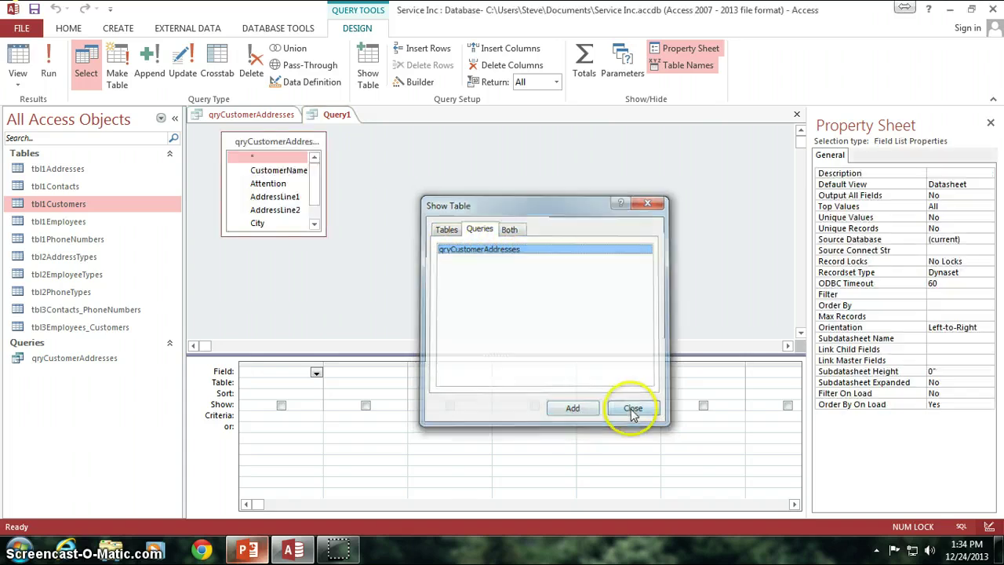
left_click_drag(325, 234, 349, 283)
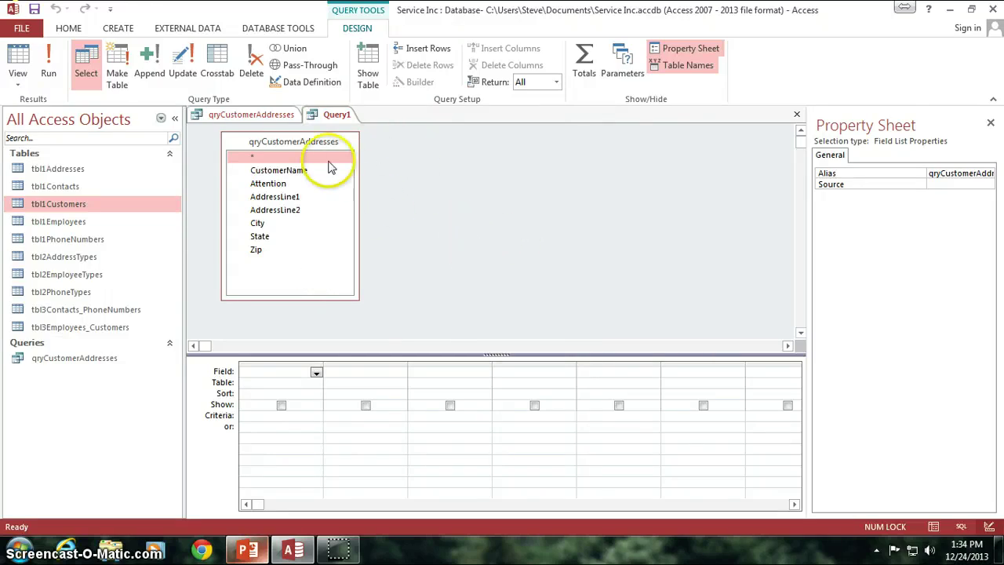
- Add the tbl2AddressTypes table to the new query
left_click(496, 207)
right_click(485, 191)
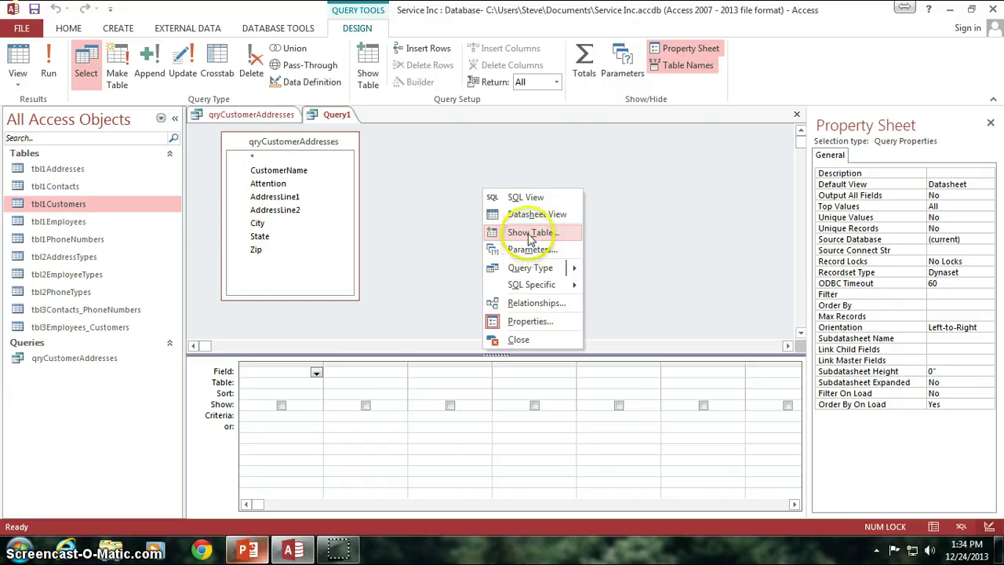
left_click(531, 235)
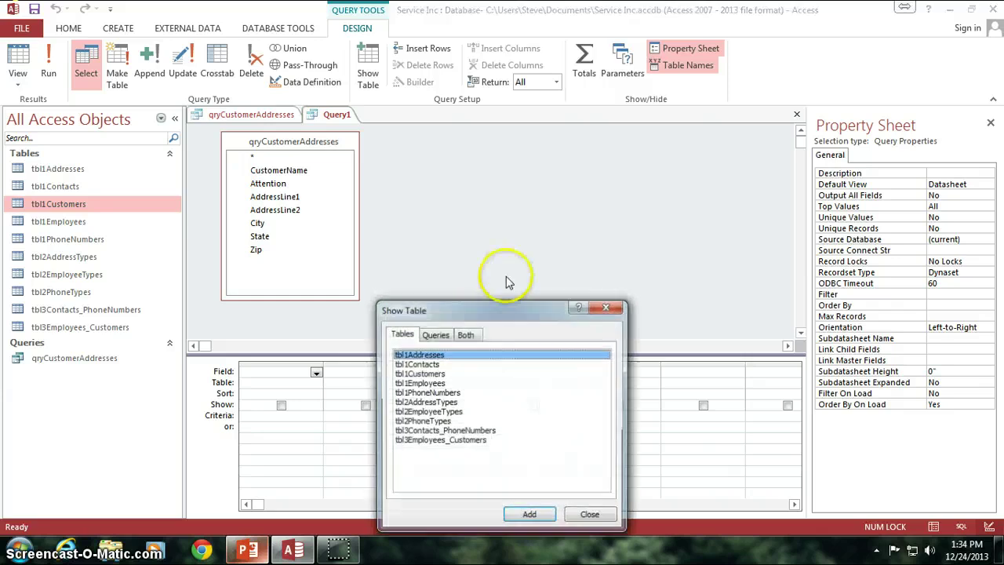
left_click(430, 404)
left_click(529, 516)
left_click(591, 515)
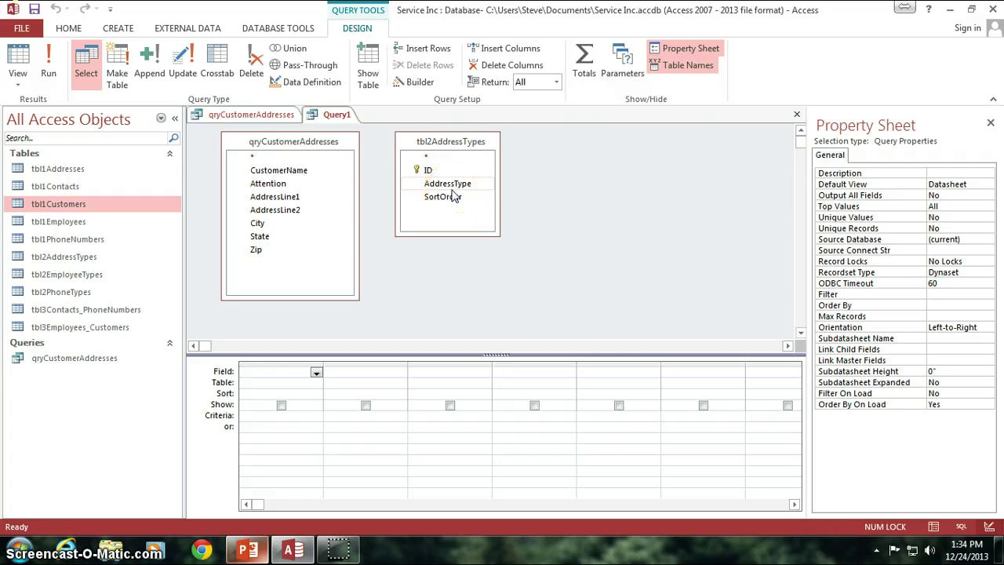
- Add all fields of qryCustomerAddresses, from CustomerName to Zip, to the query grid
left_click(295, 179)
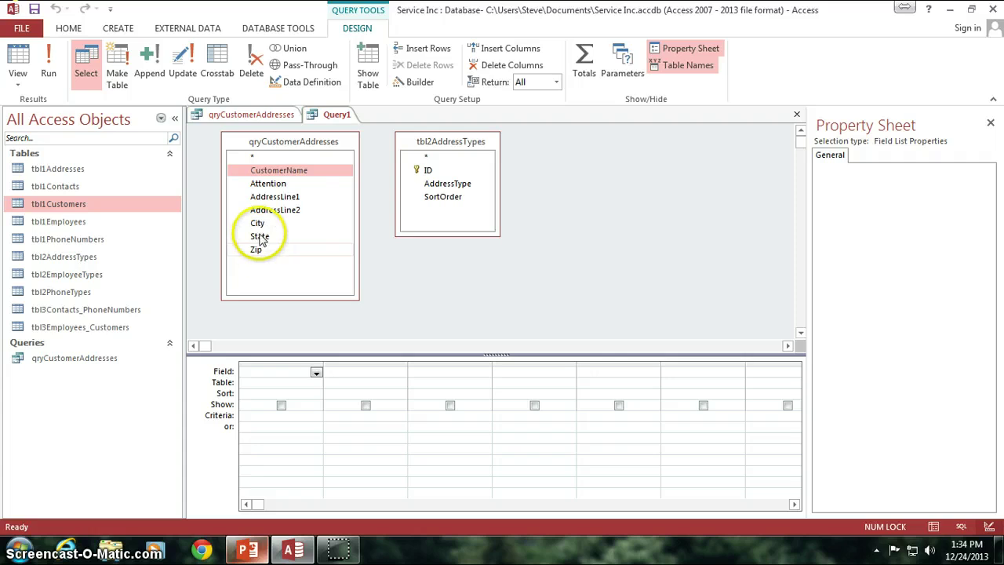
double_click(292, 143)
left_click_drag(291, 168, 259, 374)
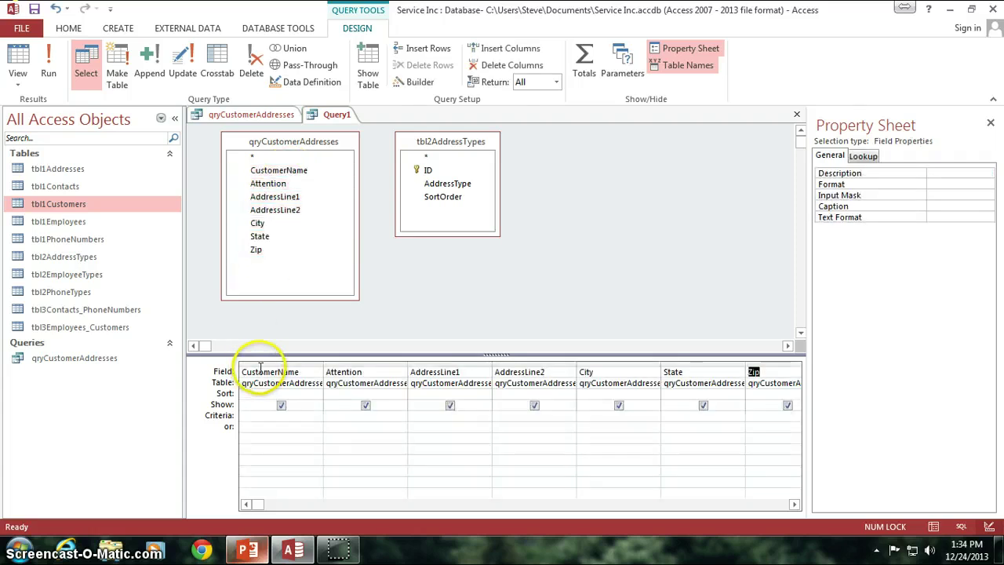
- Add the AddressType field of tbl2AddressTypes to the first empty column after Zip
left_click(795, 504)
left_click(795, 504)
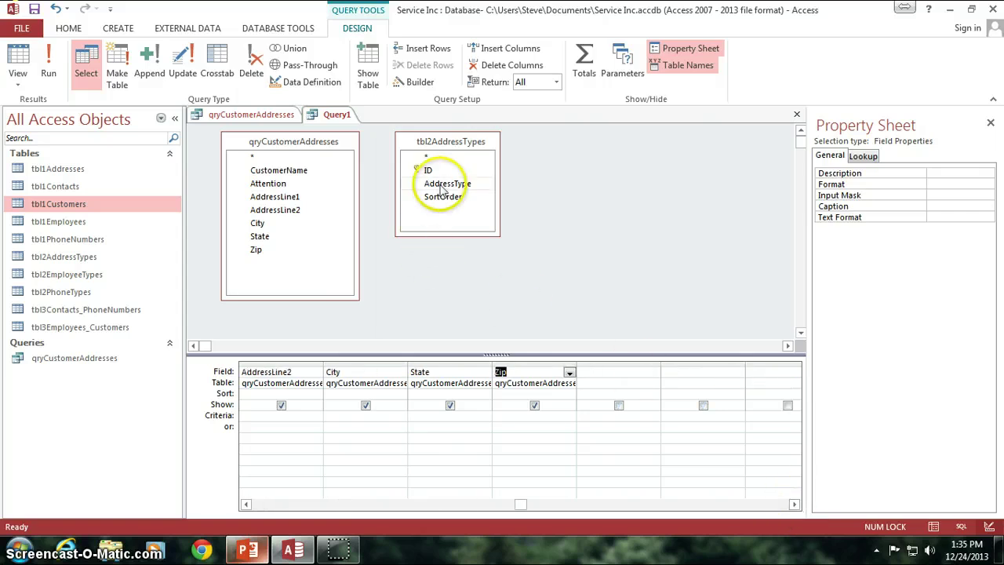
left_click_drag(442, 190, 616, 373)
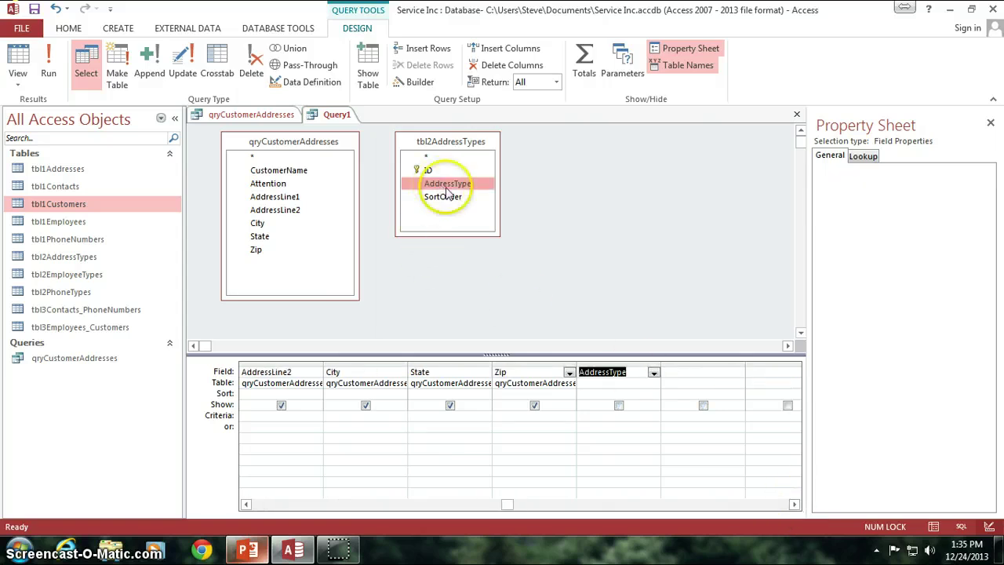
left_click(554, 269)
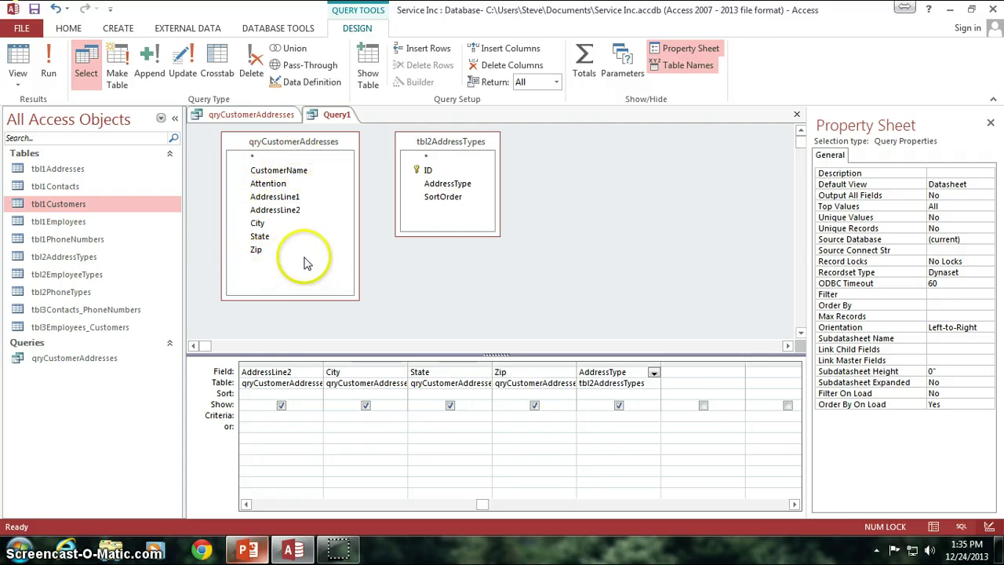
- Add the AddressType_ID field of tbl1Addresses to the qryCustomerAddresses design and save that query
left_click(313, 141)
left_click(450, 142)
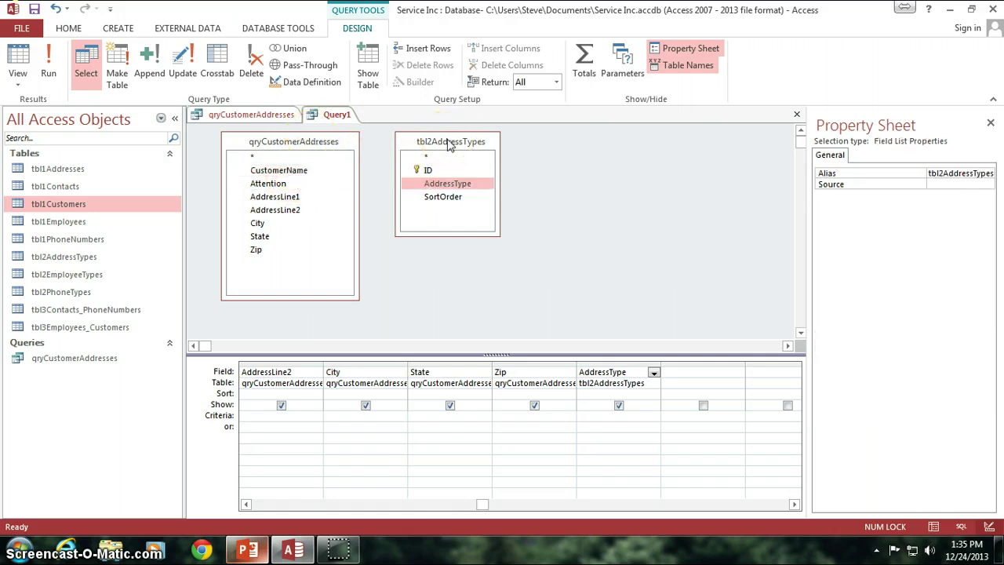
left_click(427, 170)
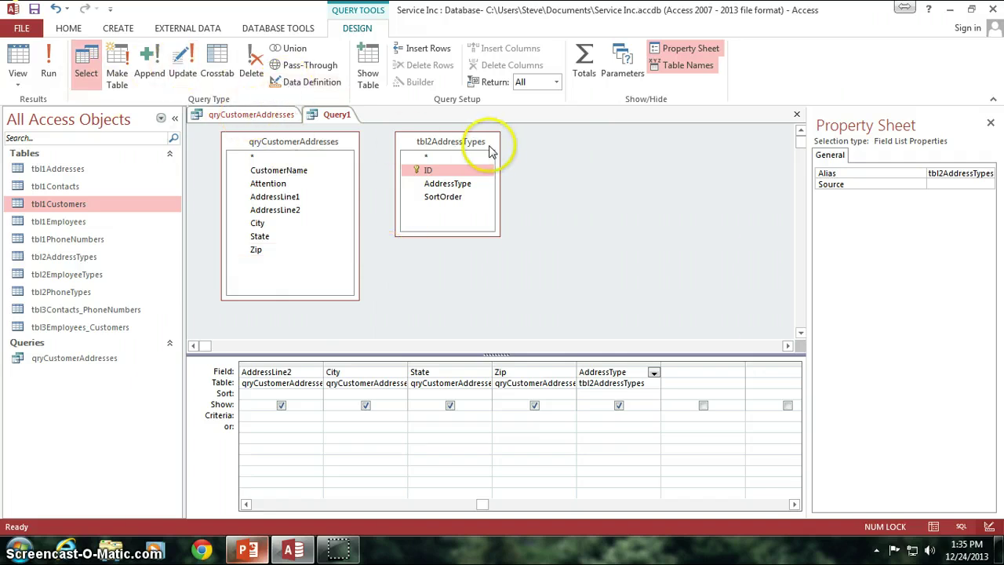
left_click(251, 114)
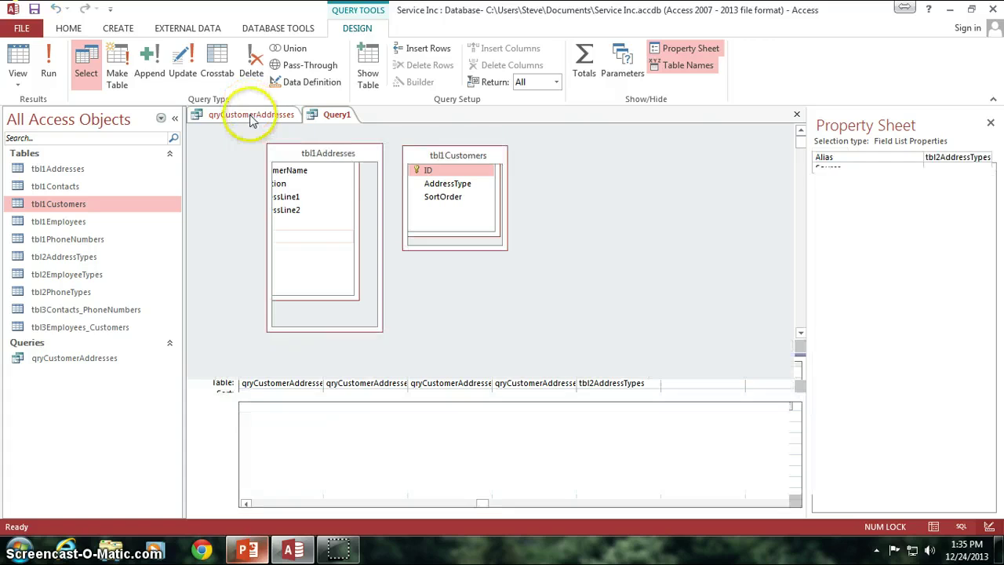
left_click(290, 154)
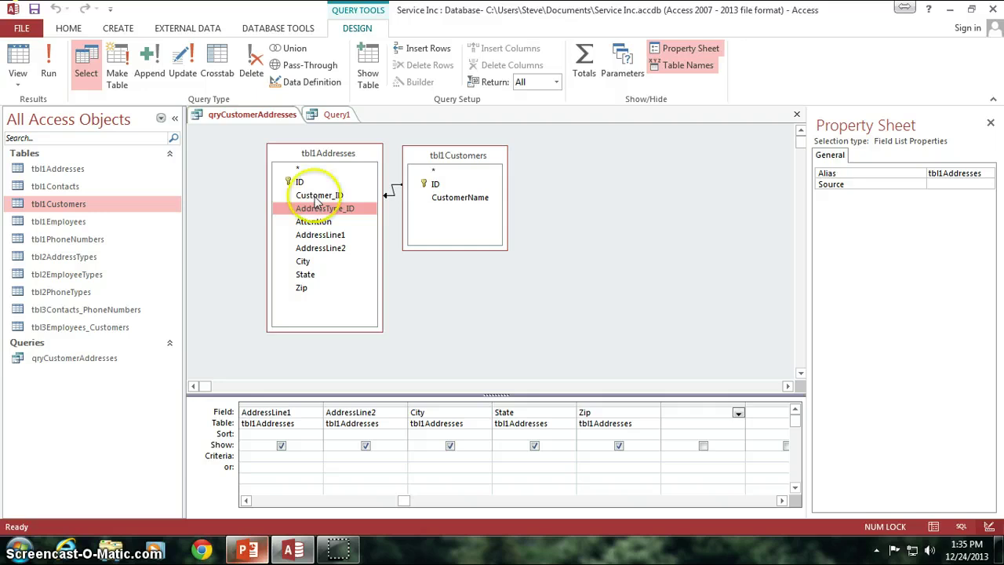
left_click(338, 114)
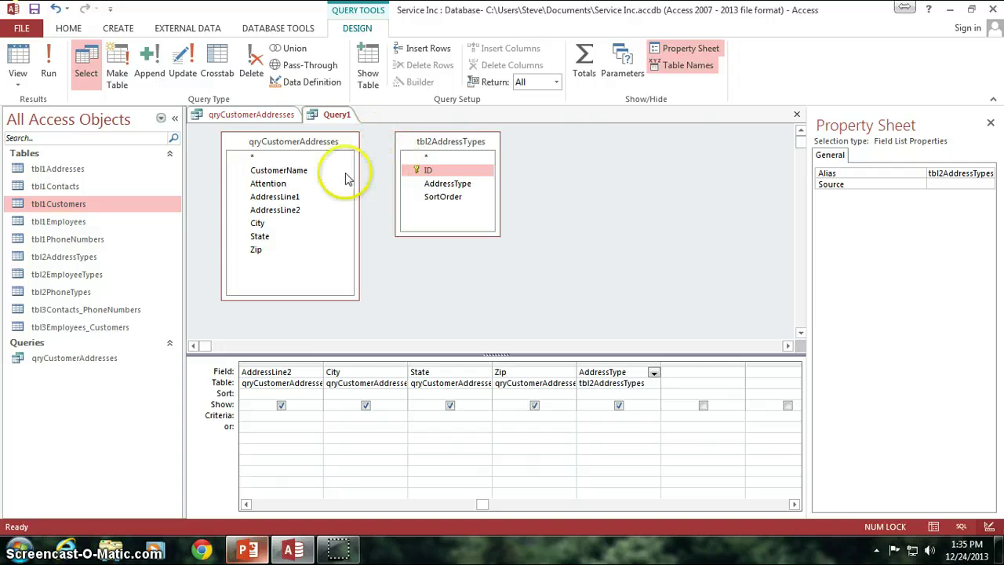
left_click(245, 114)
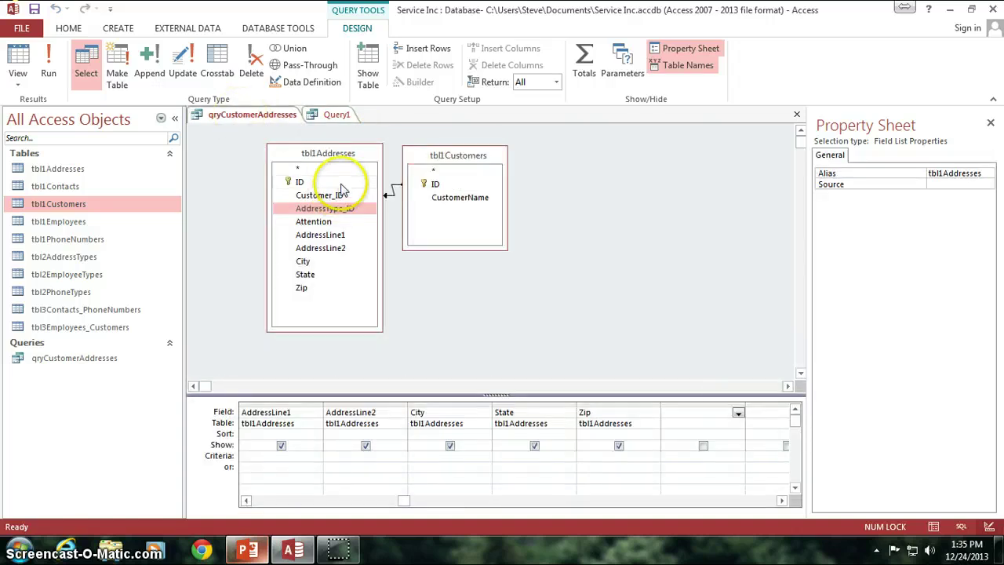
double_click(324, 210)
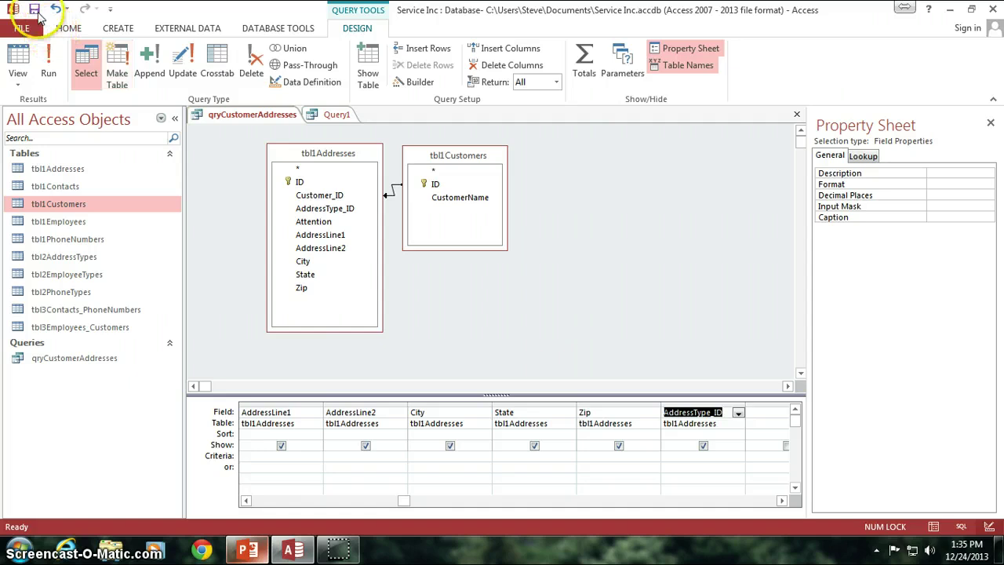
- Remove the outdated qryCustomerAddresses field list from Query1
left_click(333, 116)
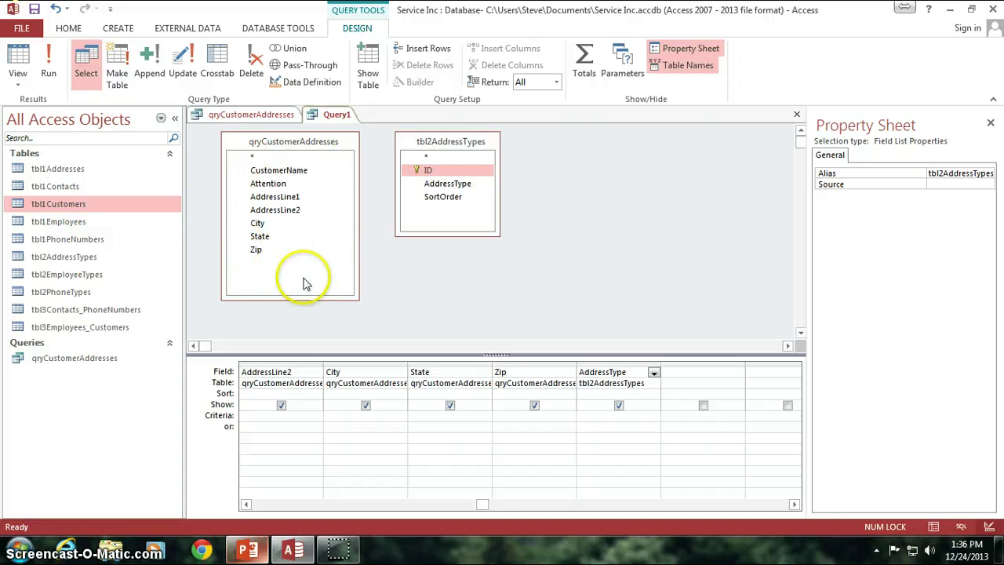
left_click(284, 144)
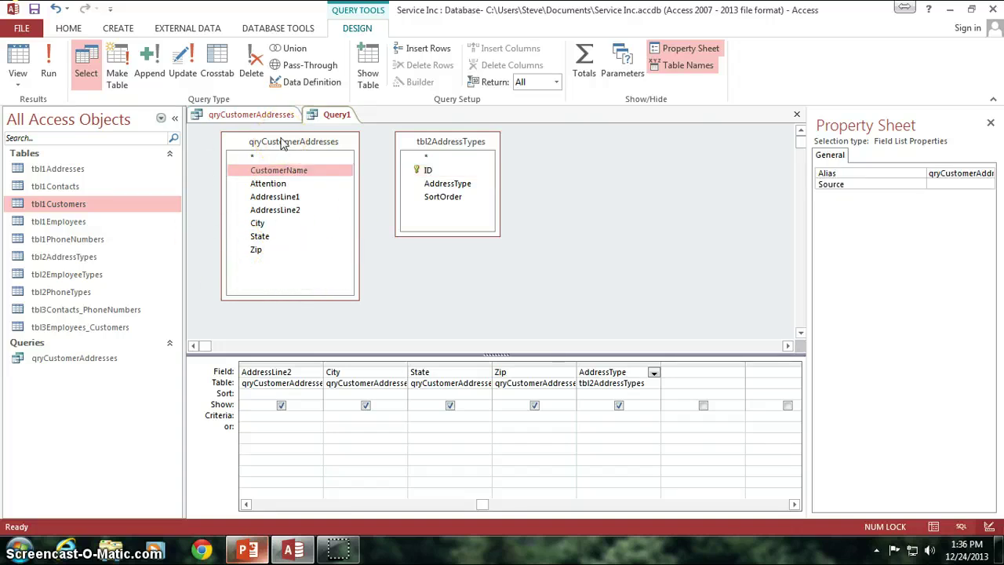
key("Delete")
left_click(297, 210)
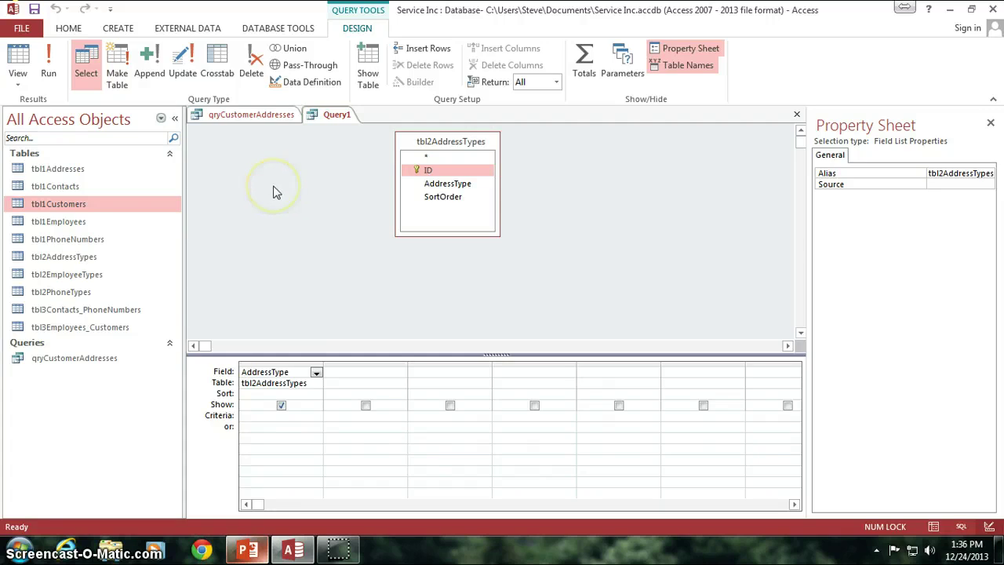
- Add qryCustomerAddresses to Query1 again and enlarge its field list to show all fields including AddressType_ID
right_click(275, 189)
left_click(331, 237)
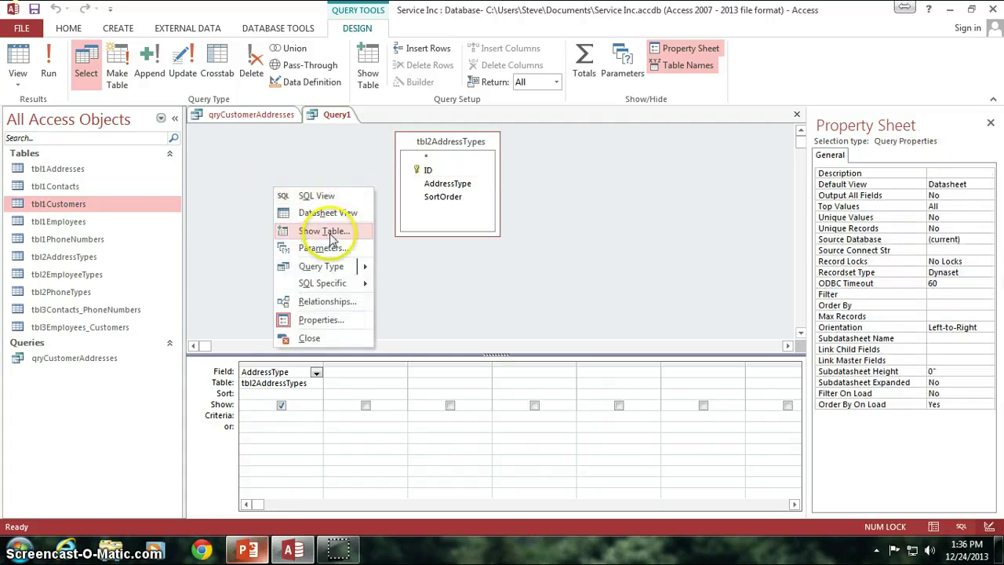
left_click(436, 335)
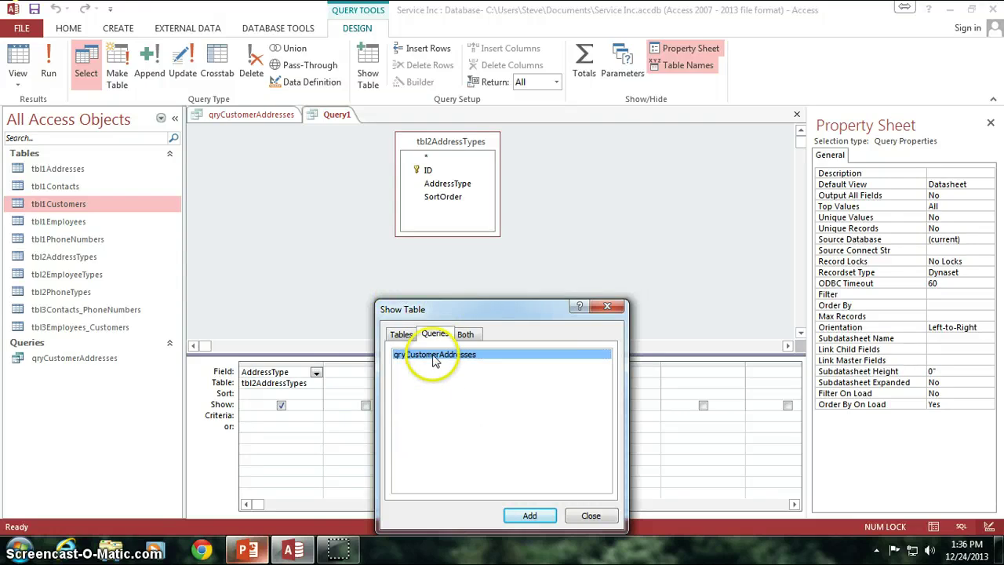
left_click(530, 515)
left_click(588, 514)
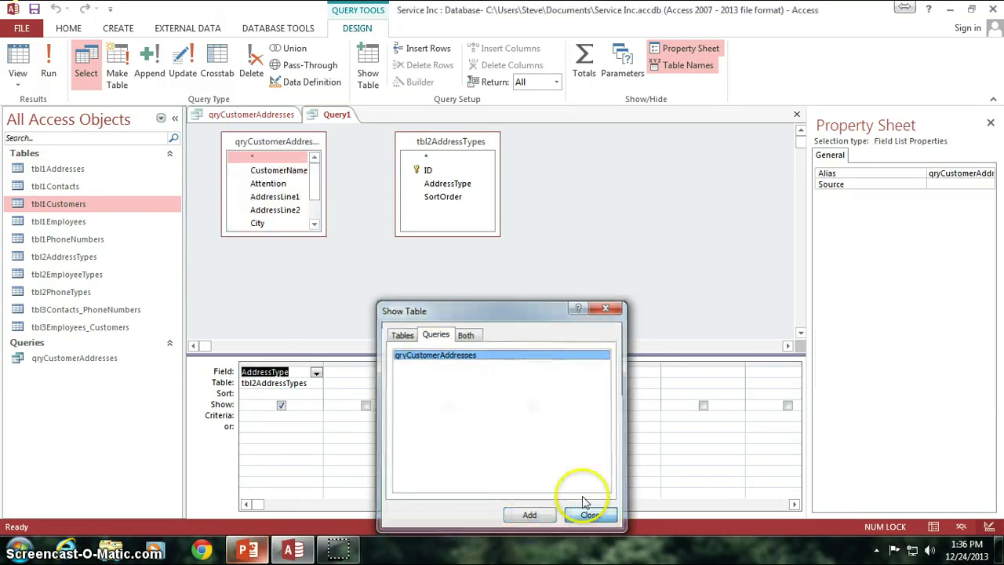
left_click_drag(280, 235, 358, 241)
left_click(275, 263)
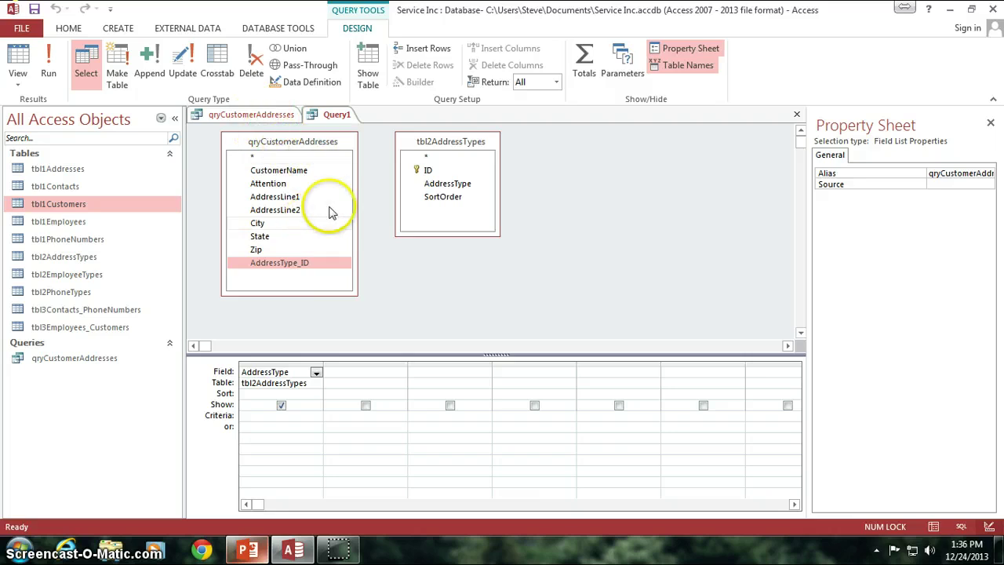
- Join ID in tbl2AddressTypes to AddressType_ID in qryCustomerAddresses
left_click_drag(431, 173, 312, 267)
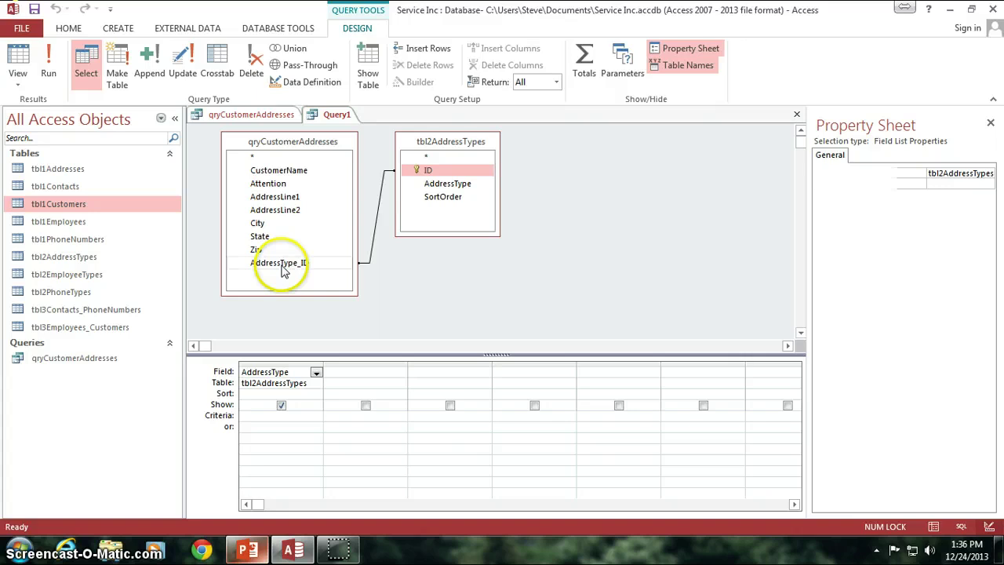
left_click(284, 270)
left_click(438, 173)
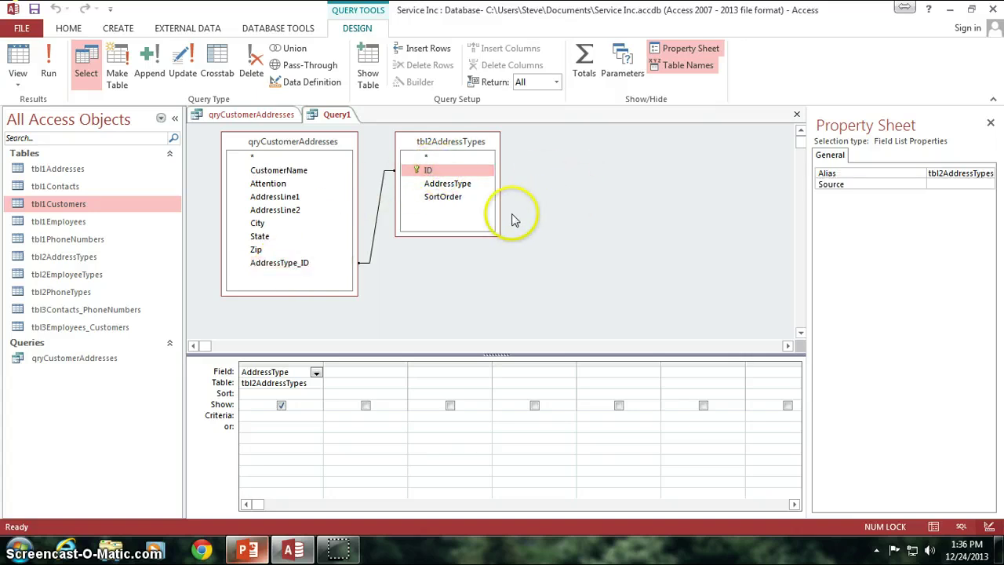
- Insert the qryCustomerAddresses fields from CustomerName through Zip into the grid before AddressType
left_click(290, 174)
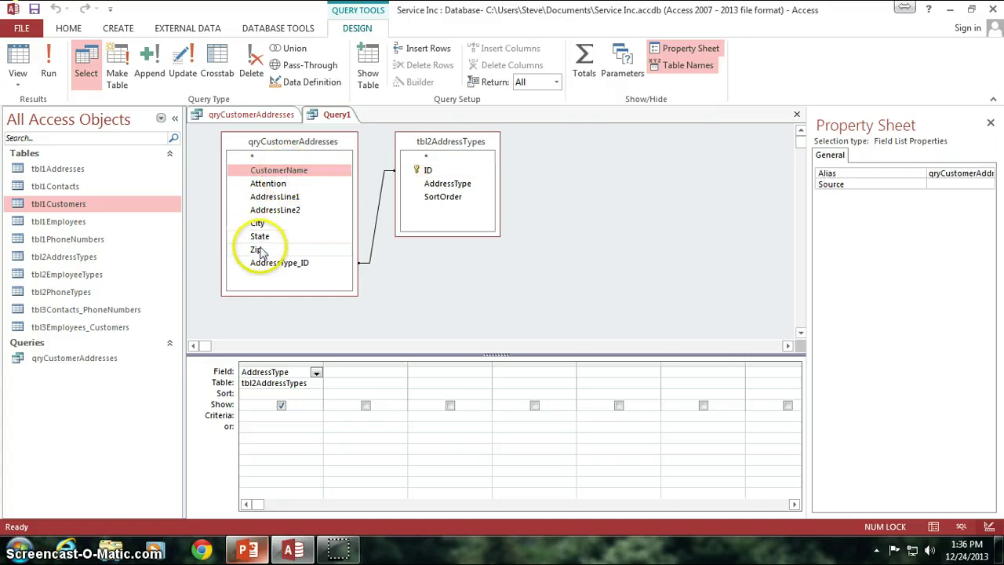
left_click(261, 251, "shift")
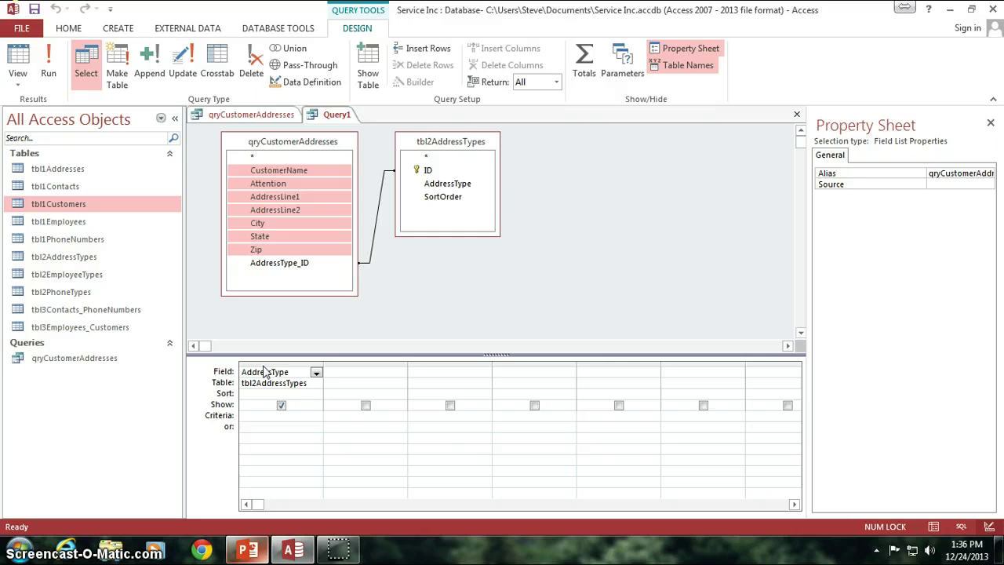
left_click_drag(265, 372, 265, 372)
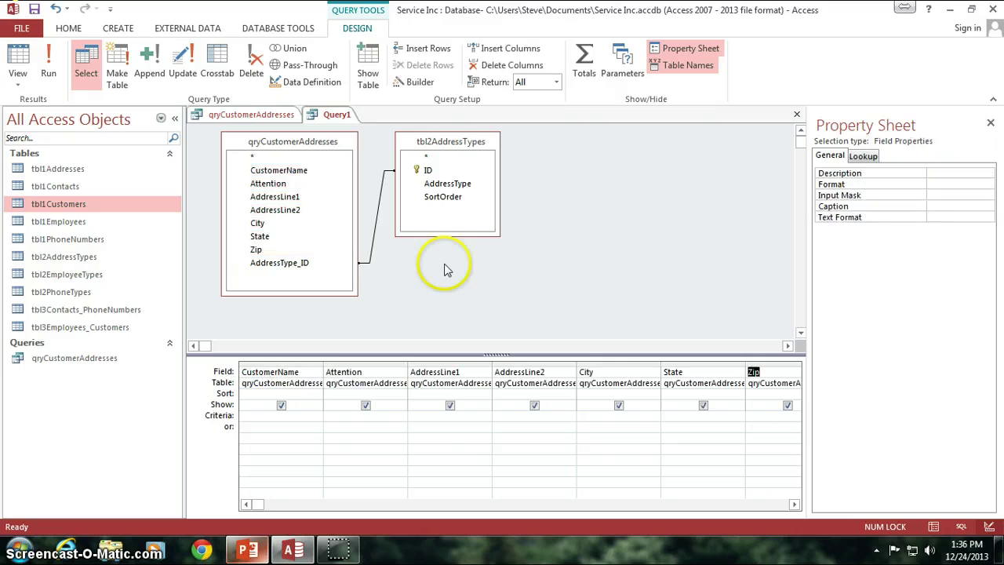
- Show Query1's results as a datasheet and check the AddressType values of its records
left_click(20, 57)
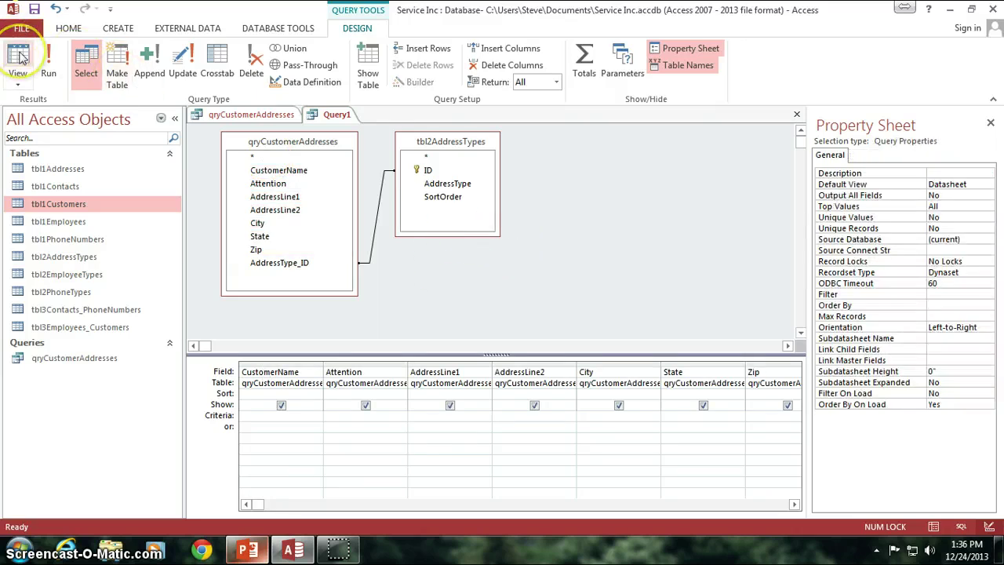
left_click(19, 57)
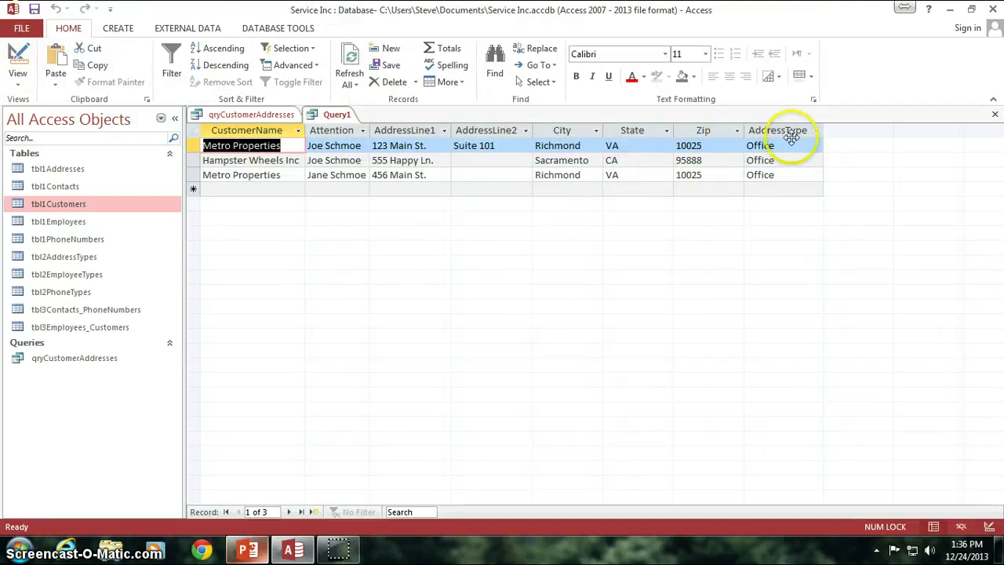
left_click(784, 146)
left_click(785, 174)
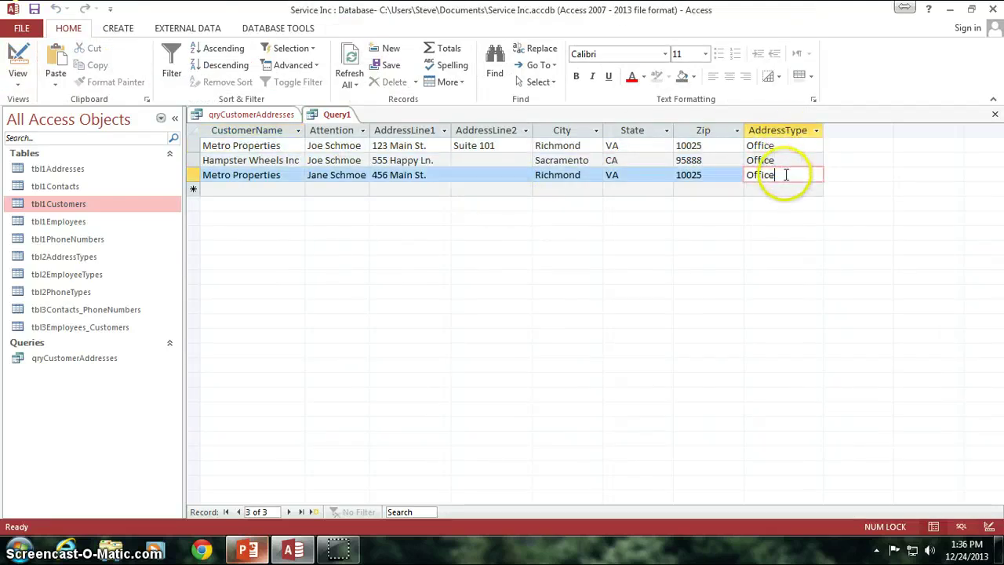
left_click(784, 146)
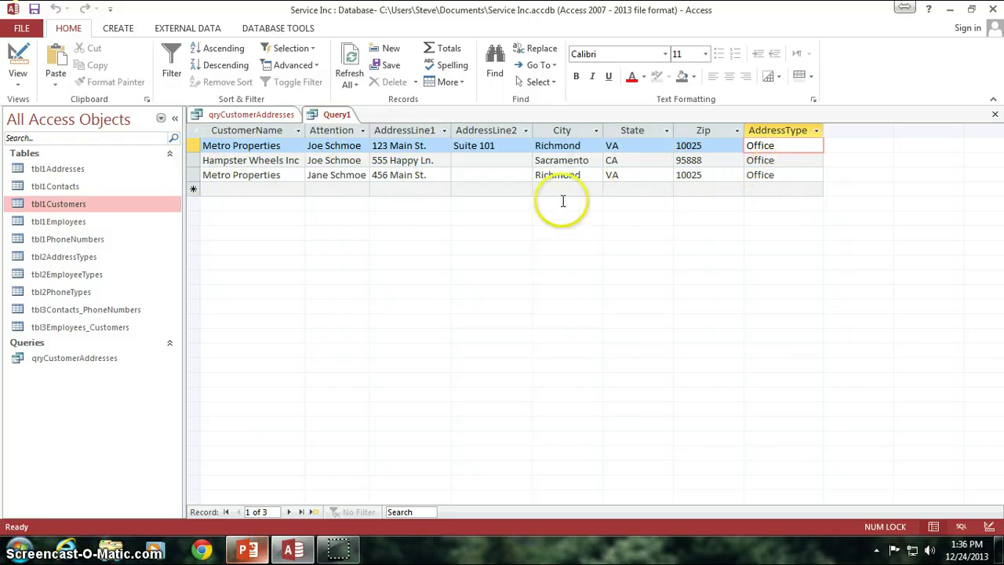
- Show the qryCustomerAddresses results as a datasheet and compare its customer records with those of Query1
left_click(251, 115)
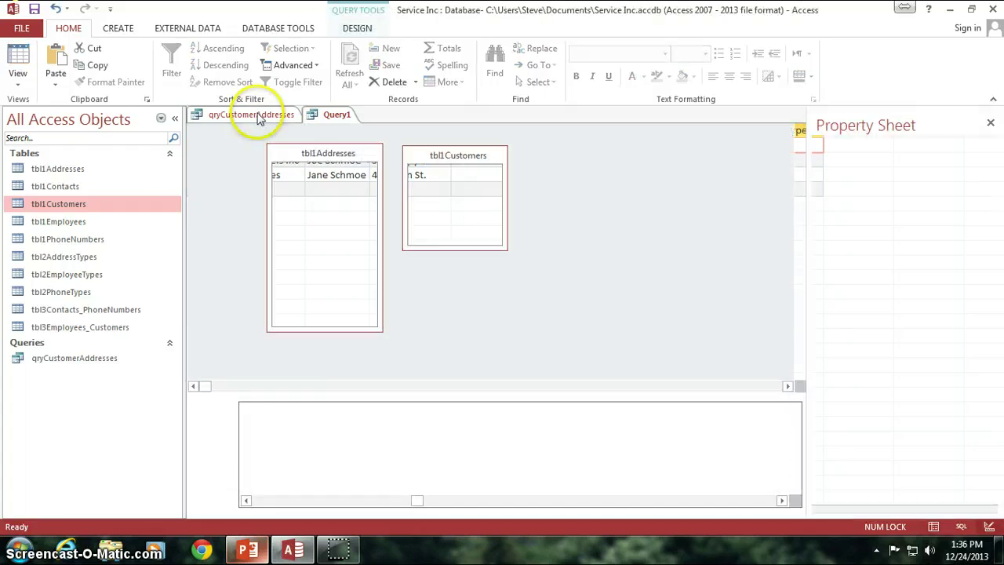
left_click(18, 58)
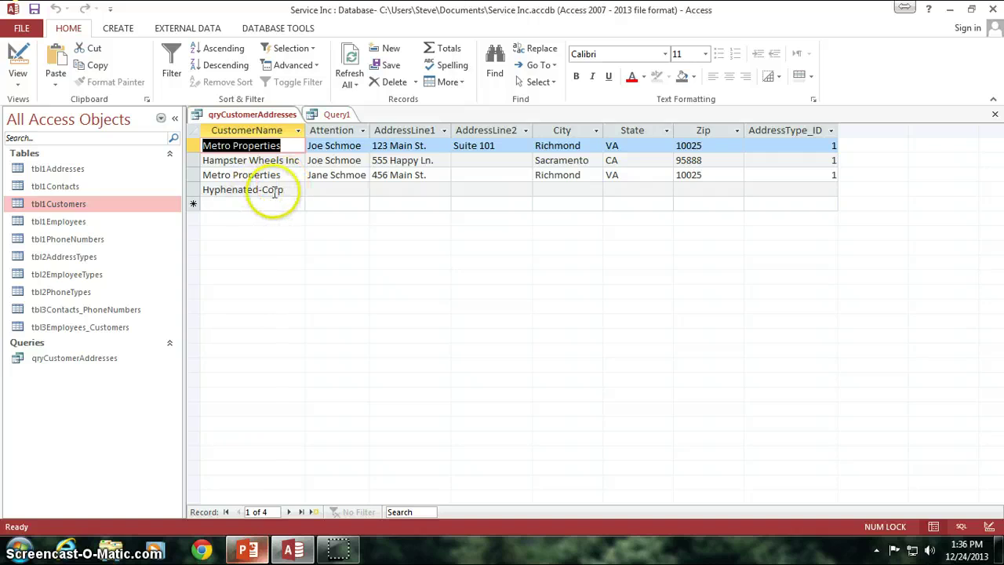
left_click_drag(201, 189, 753, 186)
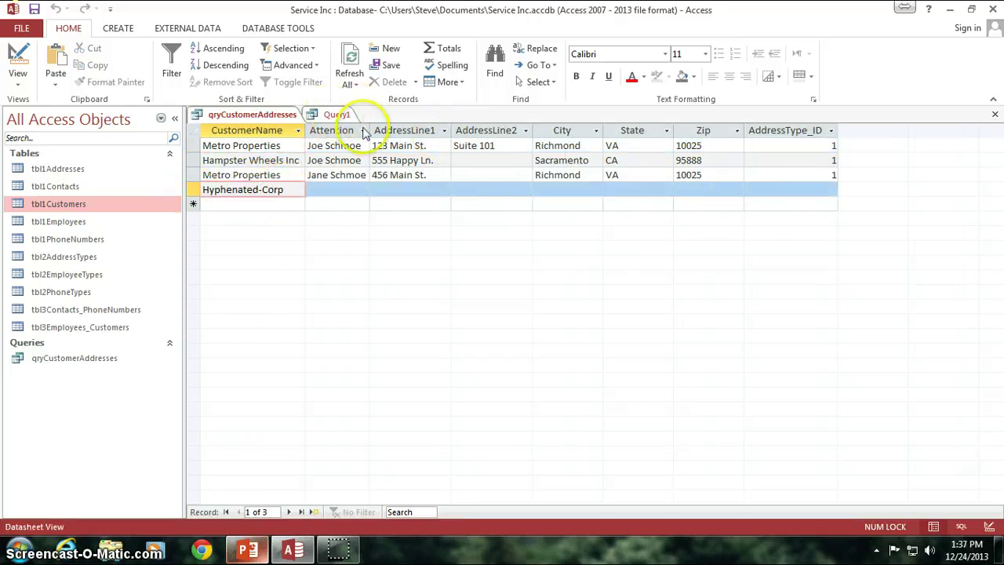
left_click(337, 115)
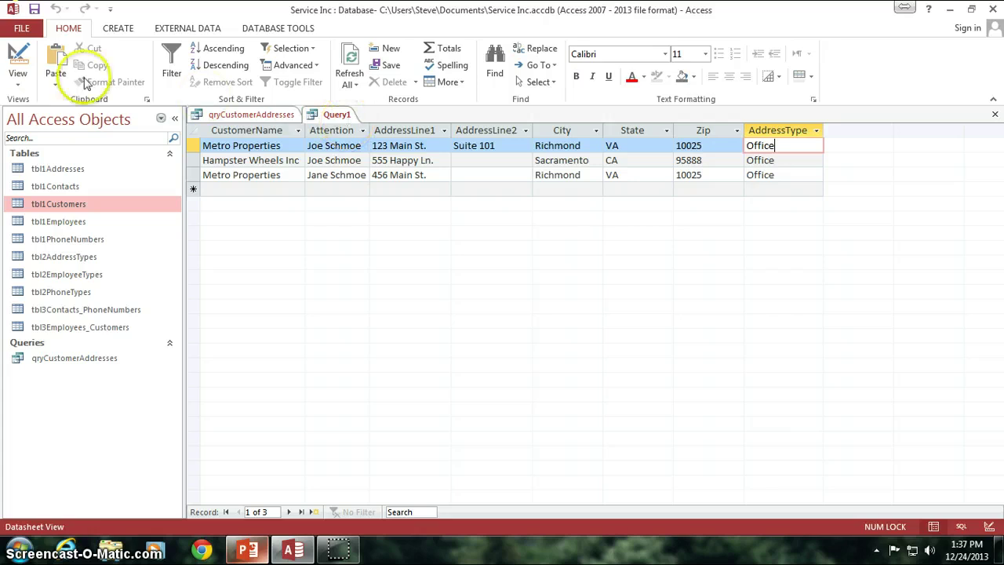
- Return Query1 to Design View and inspect the join between AddressType_ID and the ID of tbl2AddressTypes
left_click(14, 62)
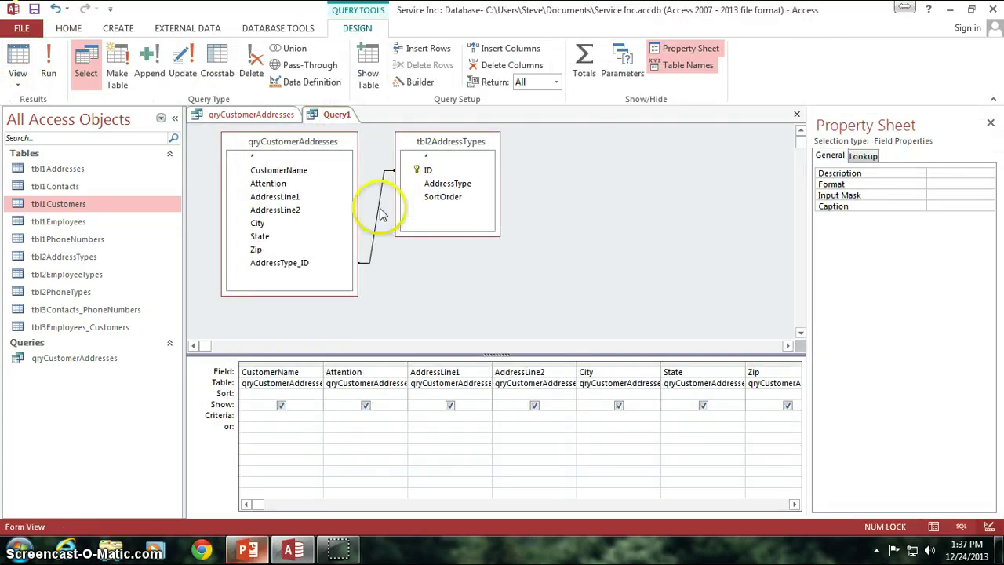
left_click(382, 213)
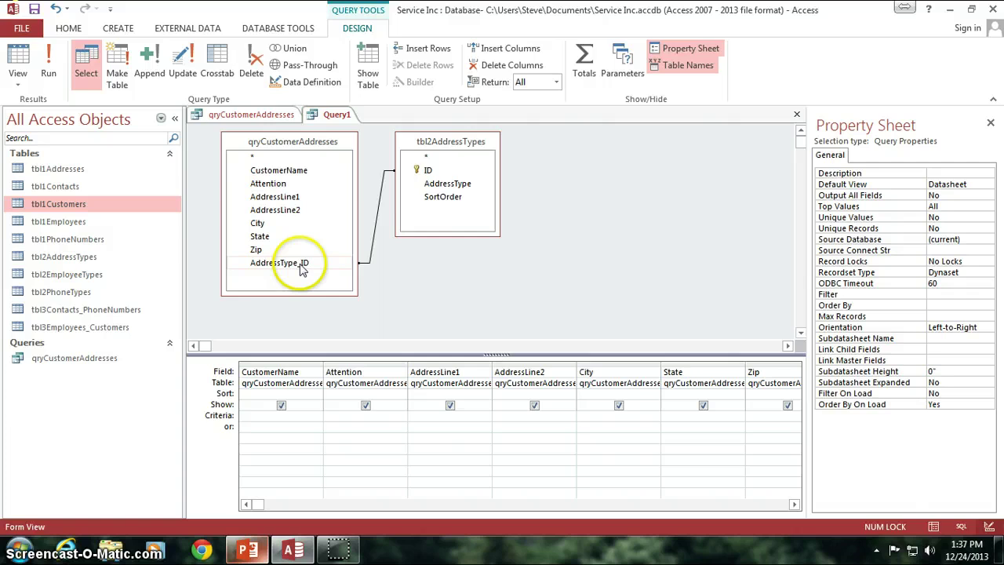
left_click(305, 265)
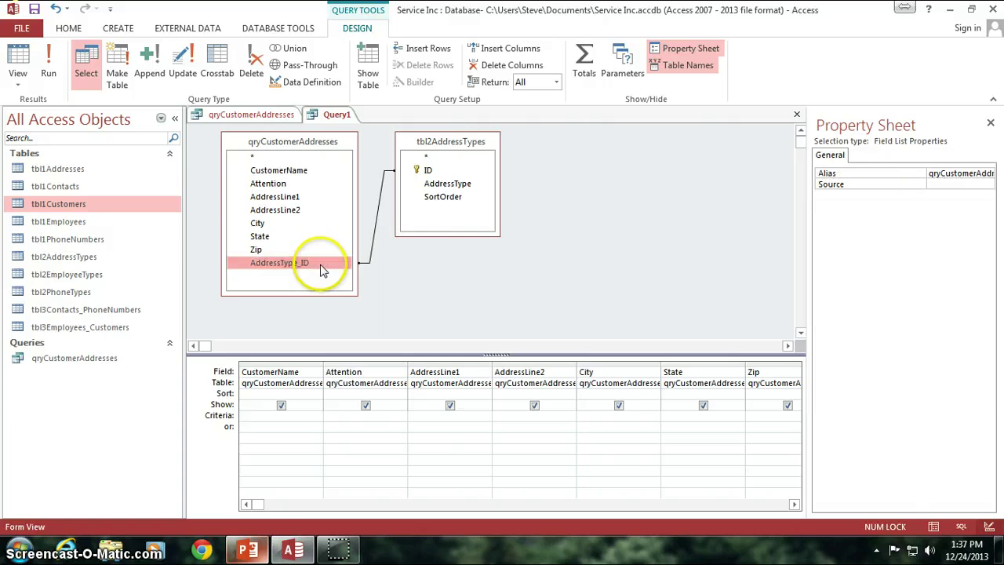
left_click(430, 169)
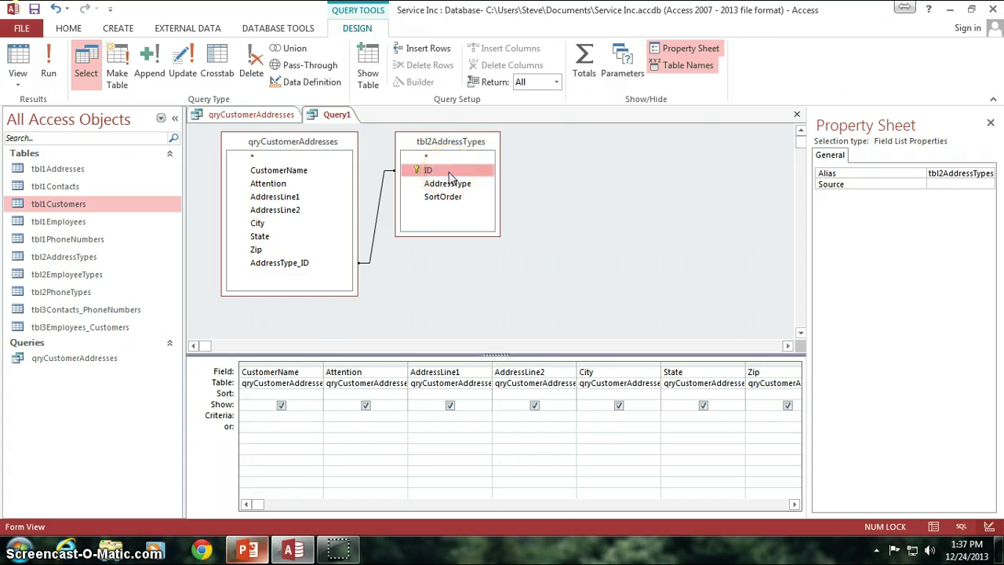
left_click(374, 249)
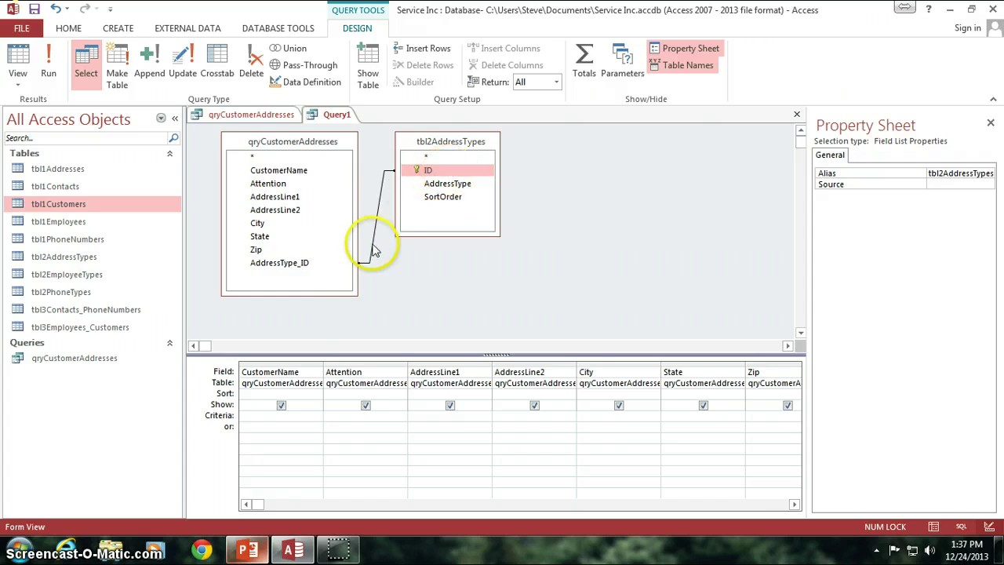
- Check the AddressType_ID of the Hyphenated-Corp record in the qryCustomerAddresses datasheet
left_click(245, 114)
left_click_drag(204, 190, 280, 189)
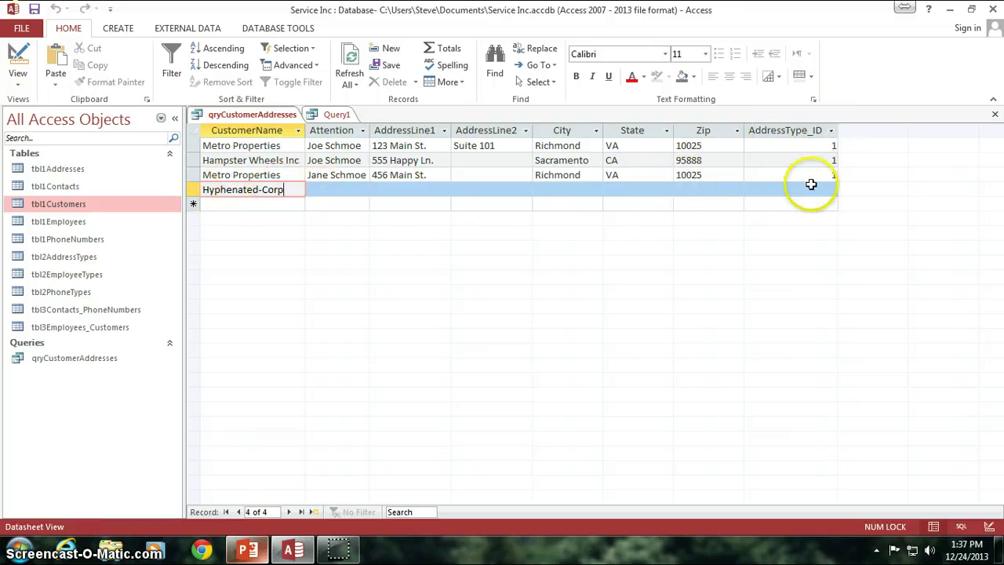
left_click(837, 189)
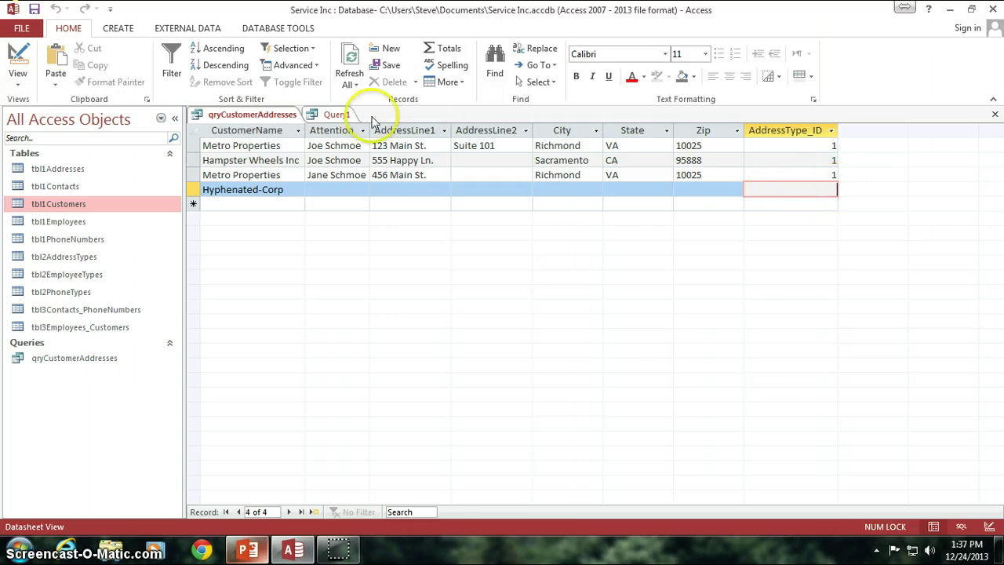
- Set Query1's join to include all records from qryCustomerAddresses and only matching records from tbl2AddressTypes
left_click(335, 115)
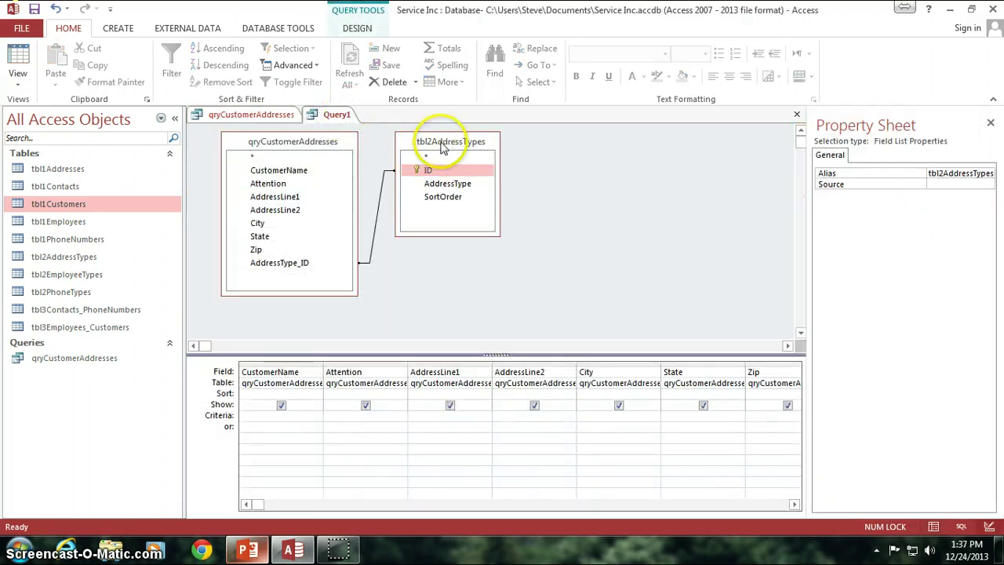
double_click(381, 219)
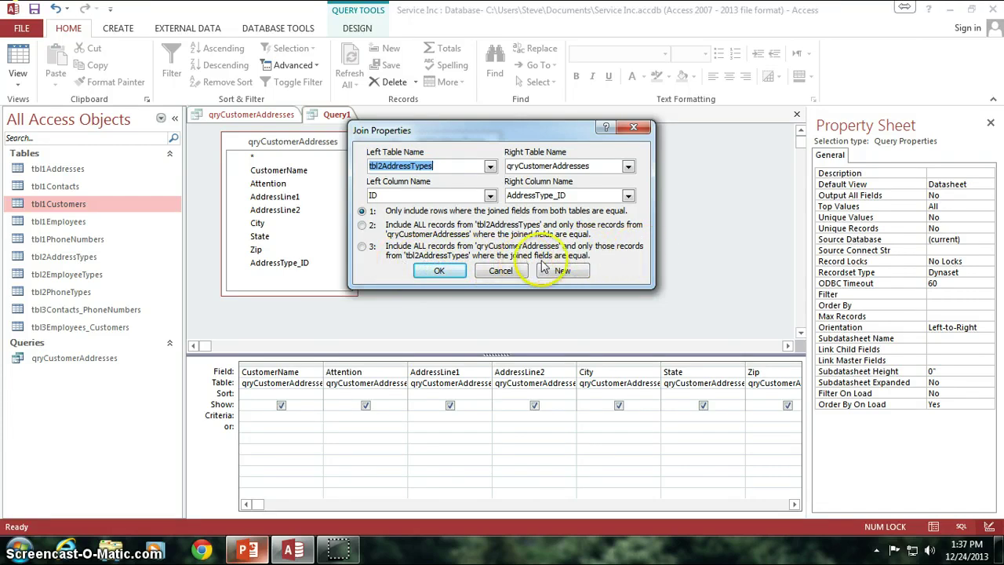
left_click(363, 248)
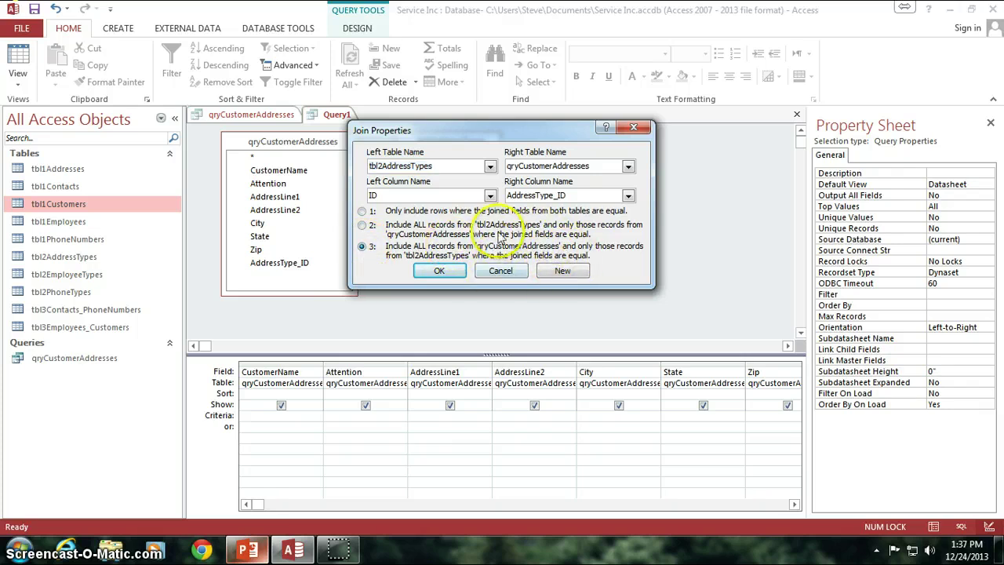
left_click(439, 272)
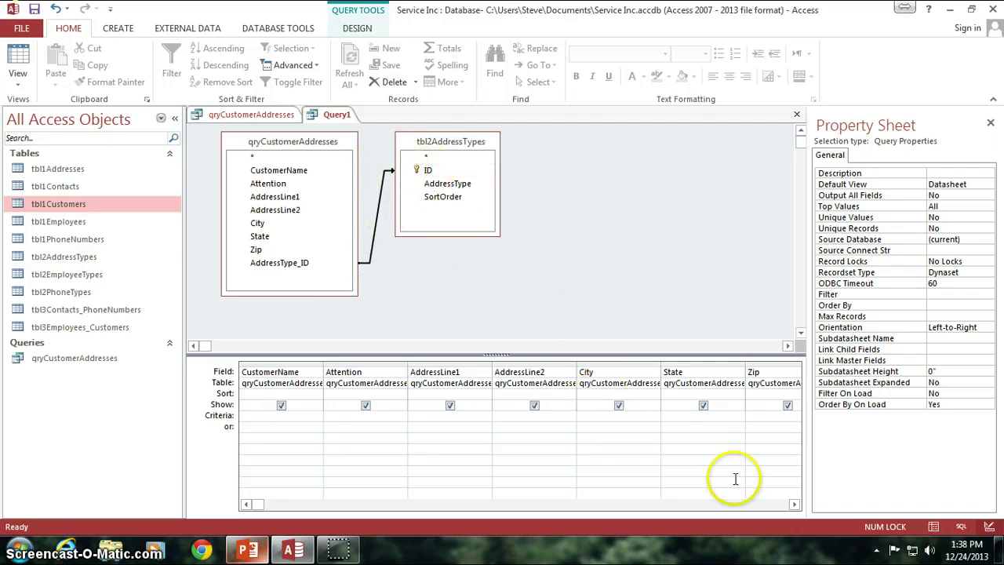
- Review Query1's grid fields, show its results as a datasheet, and check the Hyphenated-Corp record and the AddressType values
left_click(795, 505)
left_click(795, 504)
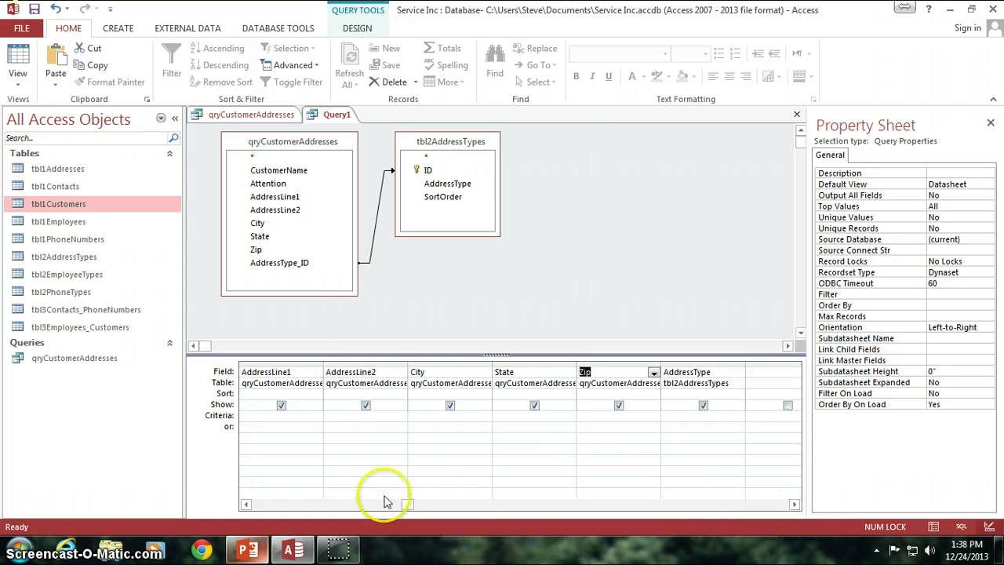
left_click(246, 505)
left_click(245, 504)
left_click(17, 59)
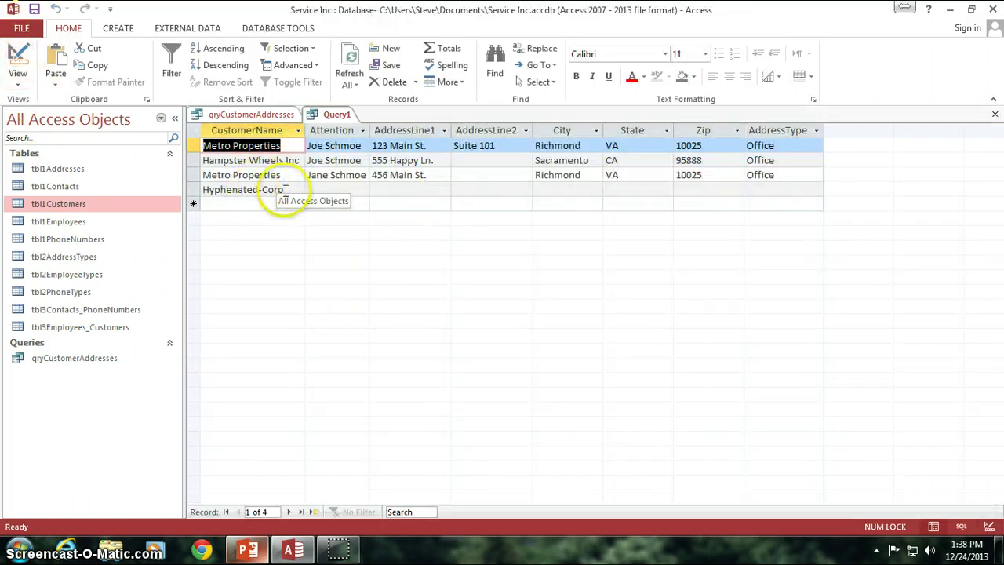
left_click_drag(284, 190, 216, 183)
left_click(243, 189)
left_click(338, 189)
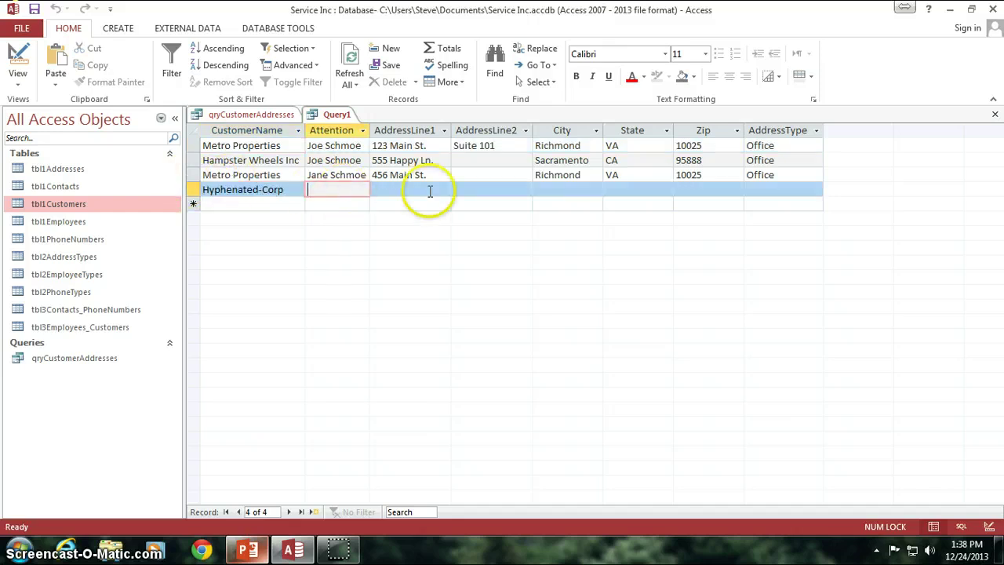
left_click(788, 146)
left_click(791, 161)
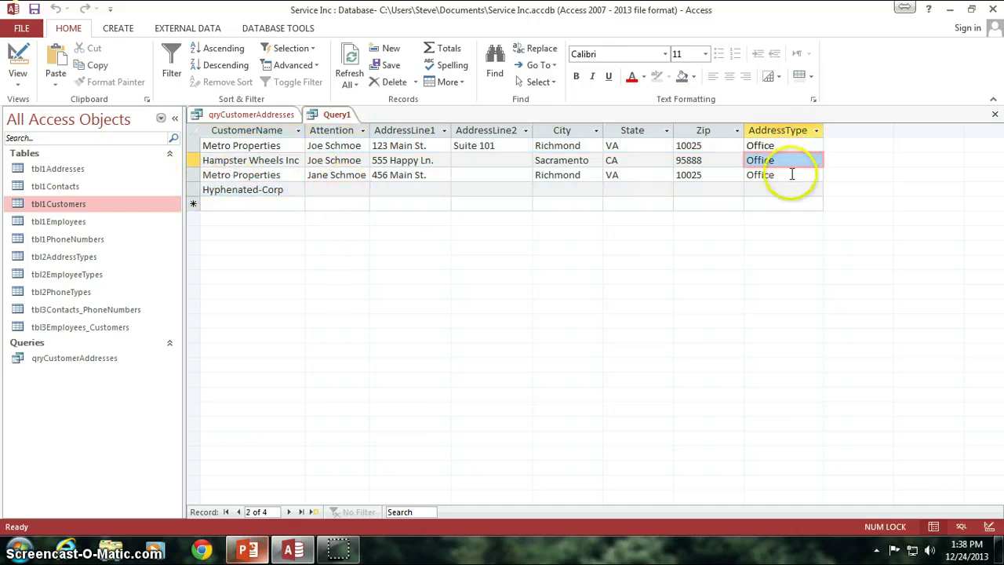
left_click(794, 175)
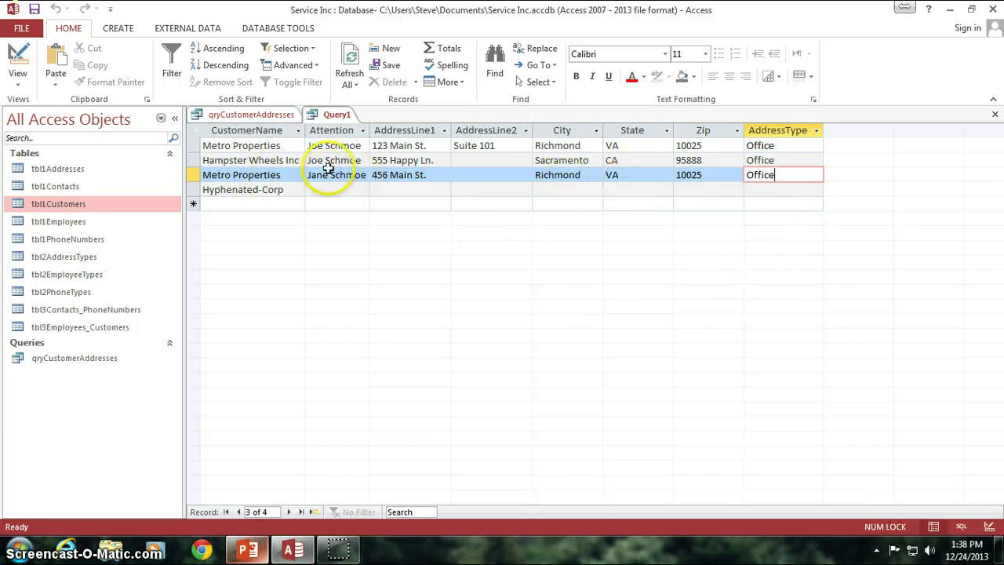
- Return Query1 to Design View and delete the grid columns from CustomerName through Zip, keeping AddressType
left_click(17, 63)
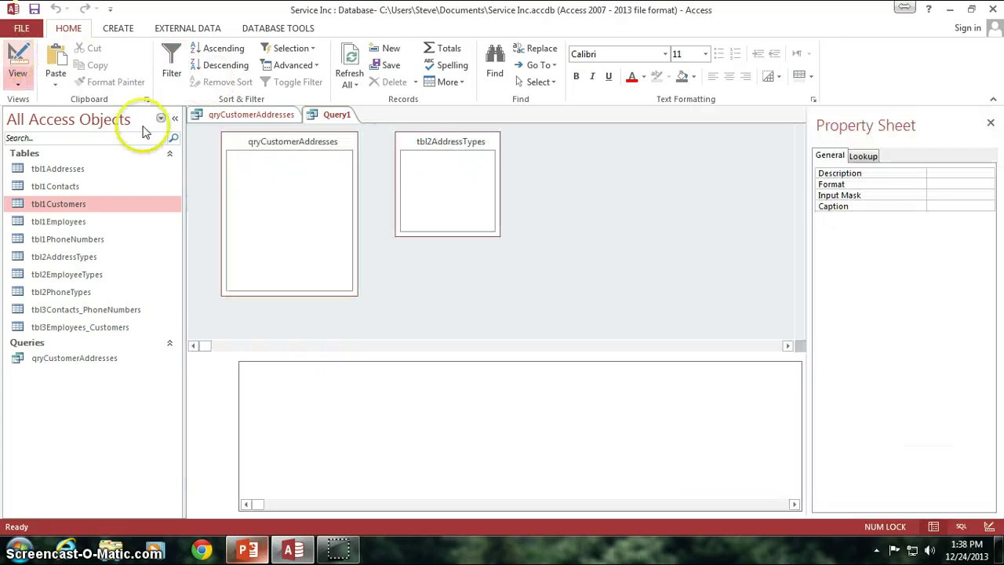
left_click(538, 261)
left_click(257, 158)
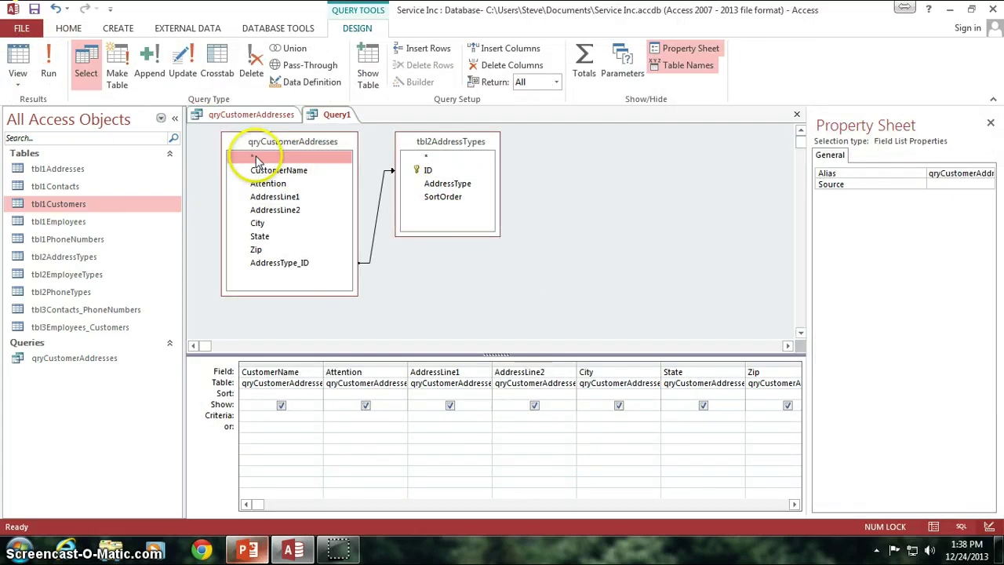
left_click(448, 161)
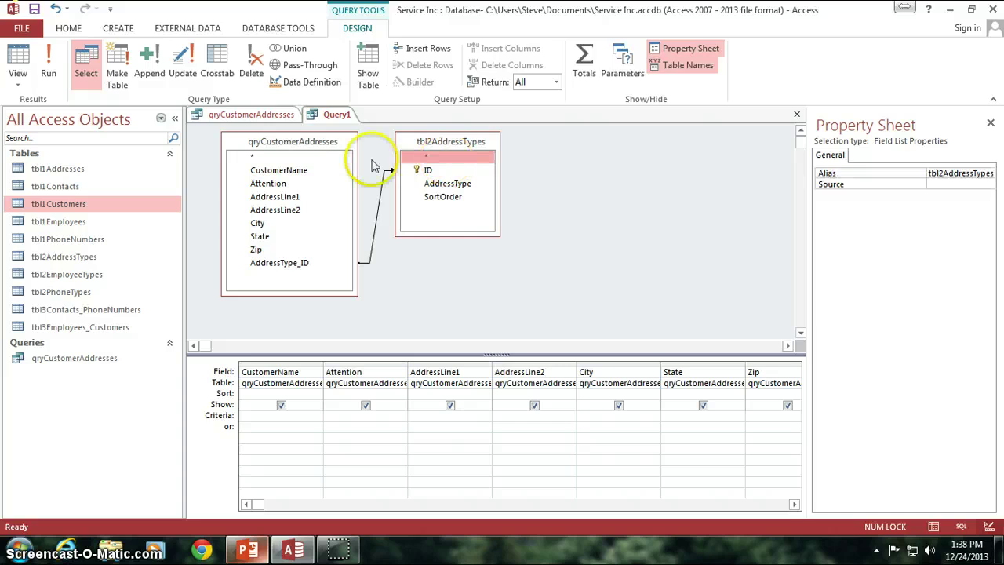
left_click(291, 364)
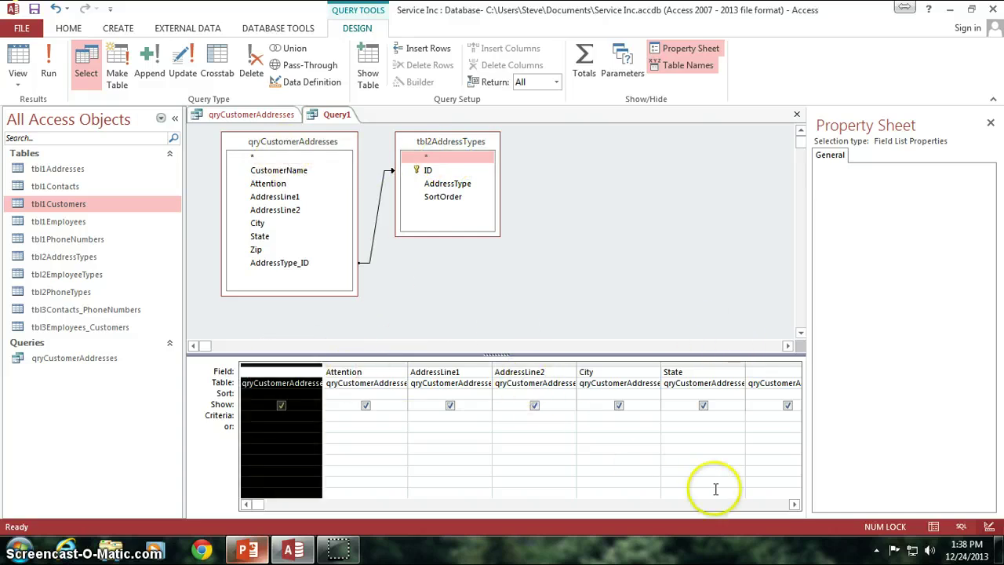
left_click(795, 505)
left_click(794, 505)
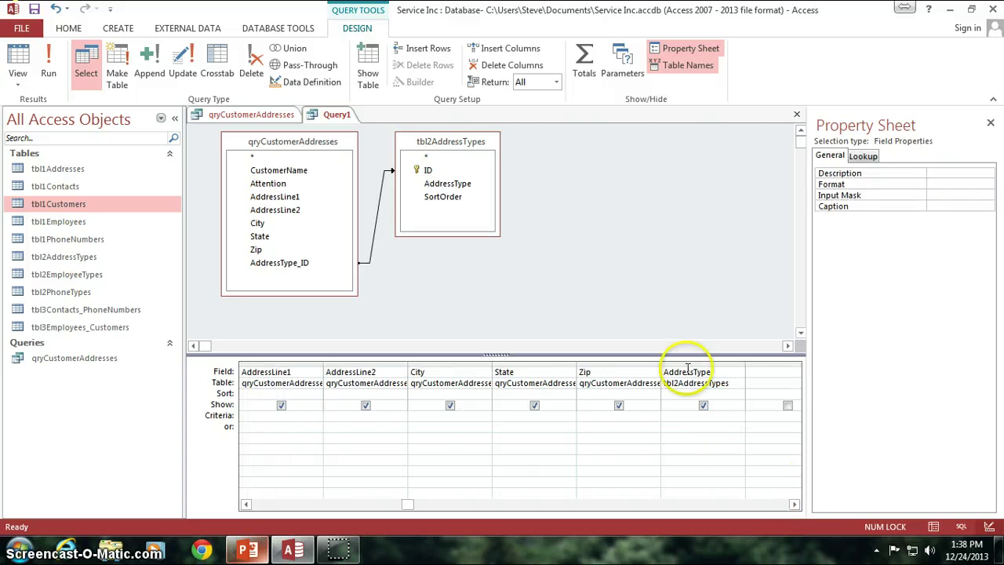
left_click(604, 365, "shift")
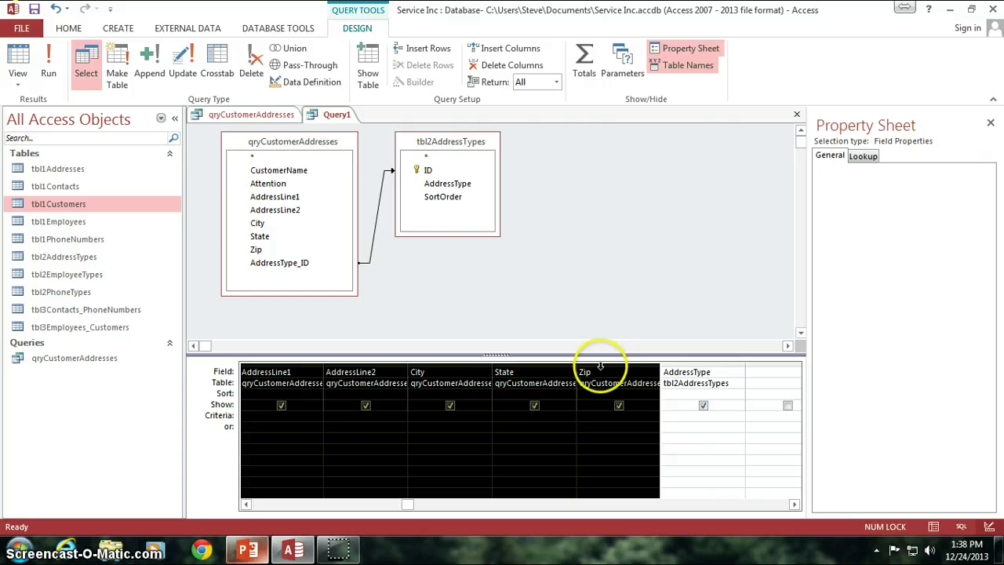
left_click(275, 372)
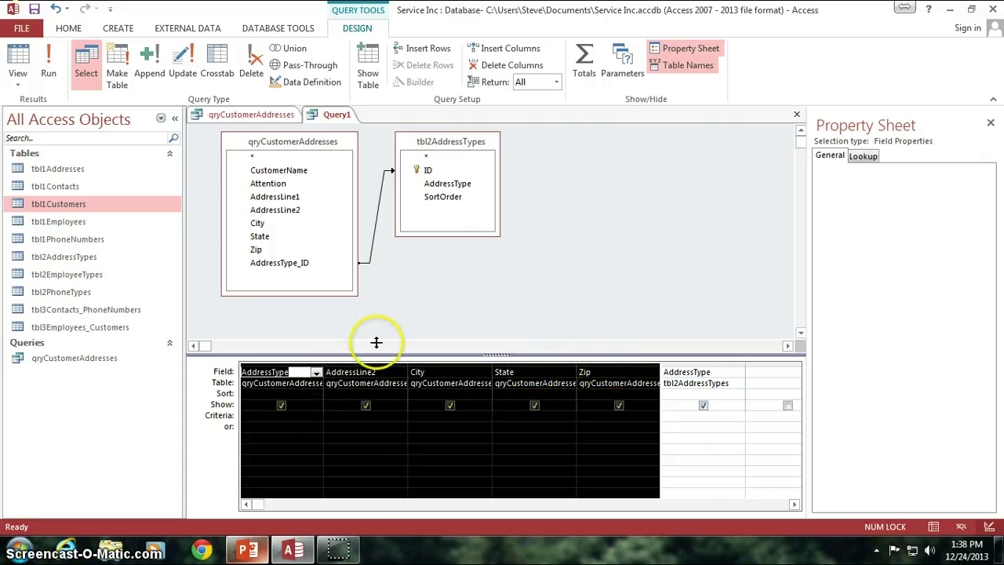
key("Delete")
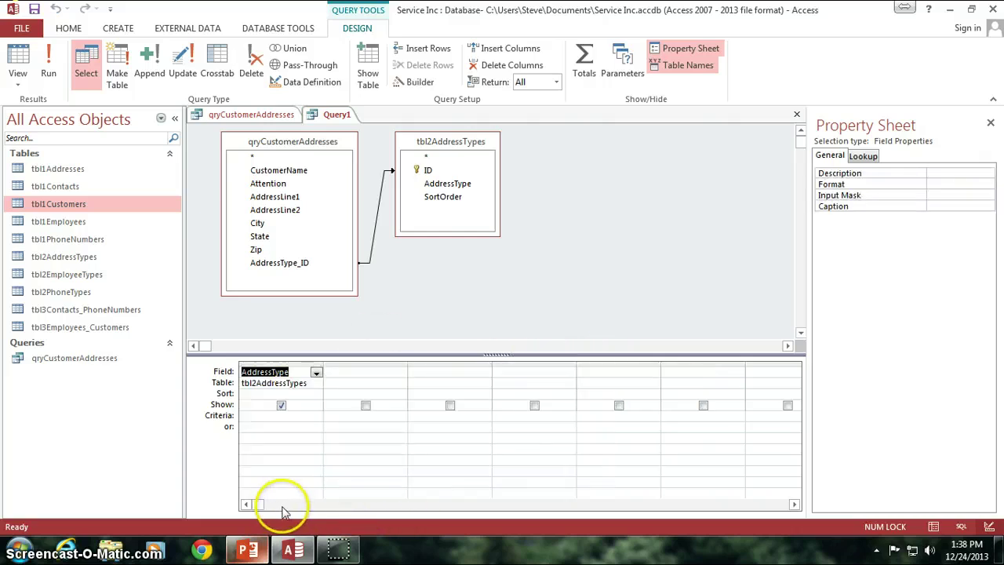
- Add all fields of qryCustomerAddresses to the grid with its asterisk and fit the column width to the field name
double_click(269, 158)
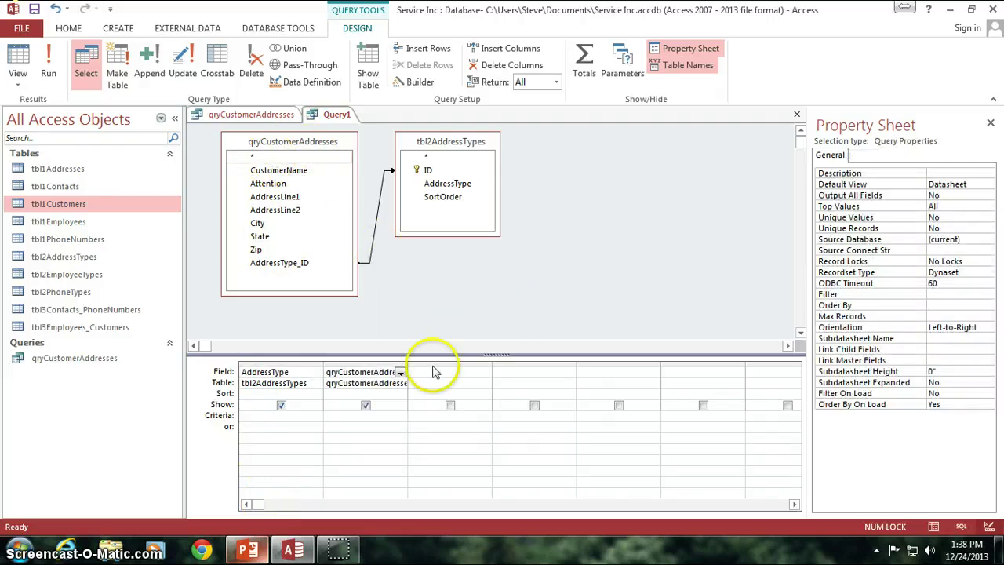
left_click(401, 372)
double_click(407, 362)
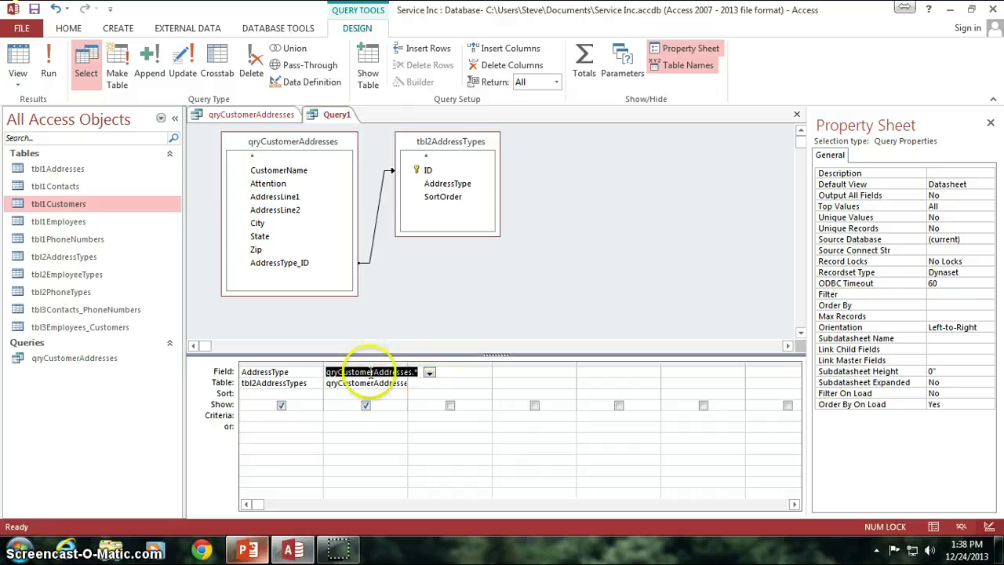
- Show Query1's results as a datasheet and check the fields from Attention through AddressType_ID, leaving the query unsaved
left_click(19, 63)
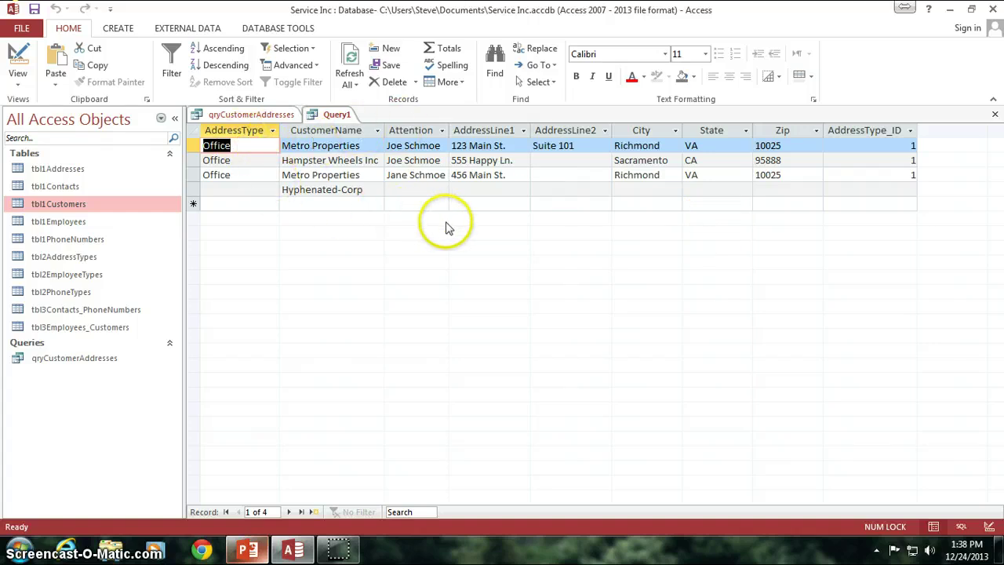
left_click(414, 155)
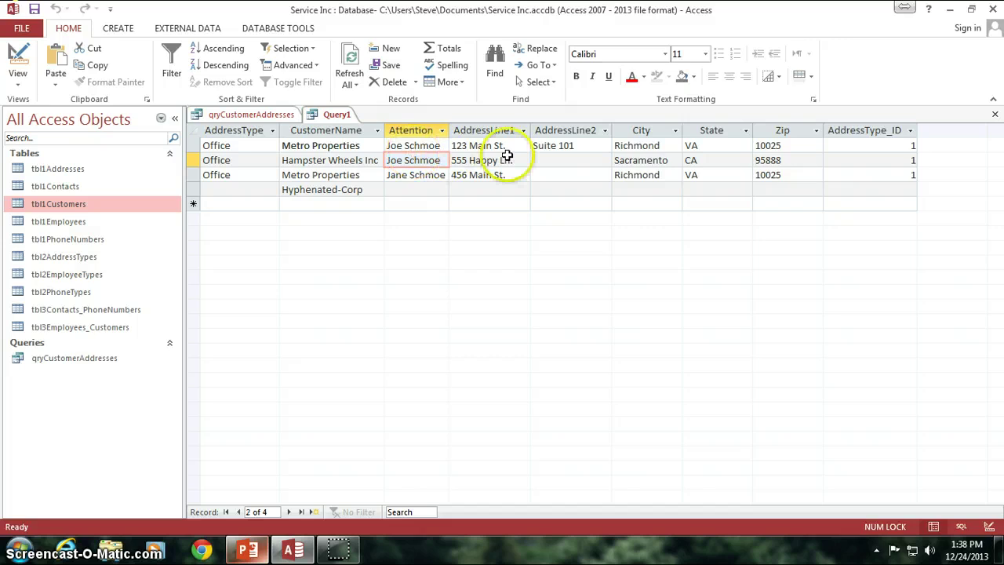
left_click(565, 146)
left_click(641, 160)
left_click(777, 146)
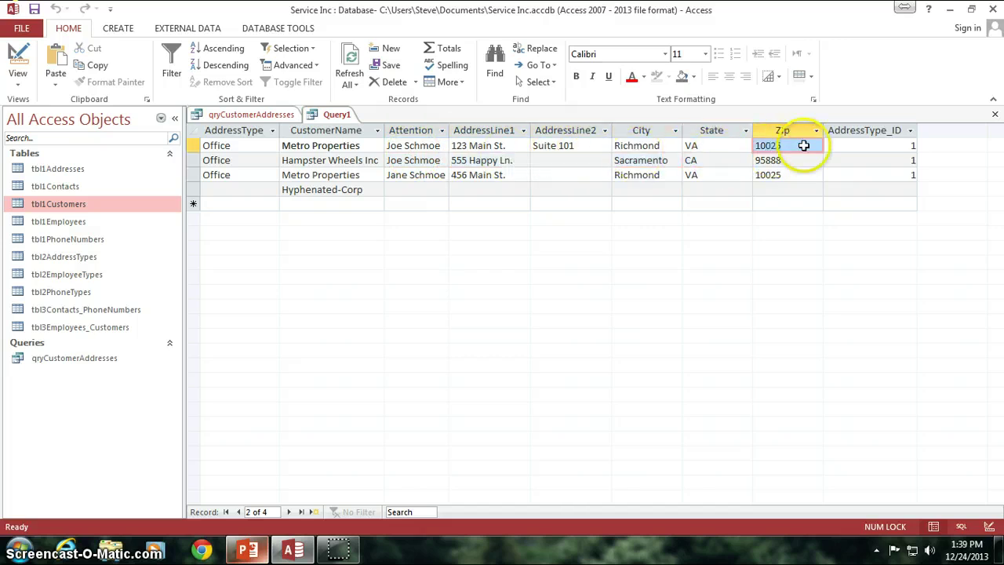
left_click(883, 144)
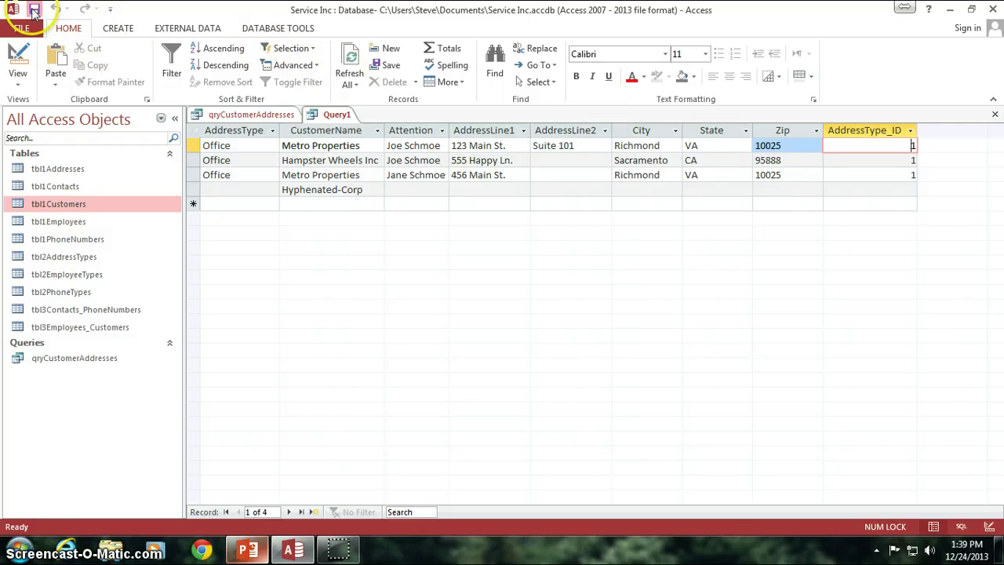
left_click(34, 10)
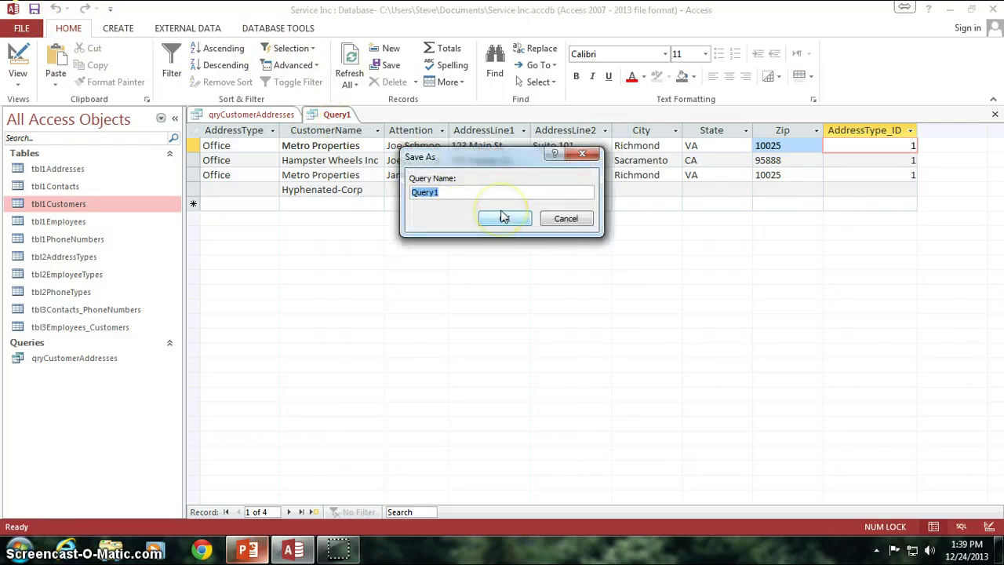
left_click(545, 222)
- Return Query1 to Design View and delete the qryCustomerAddresses.* column from the grid
left_click(19, 60)
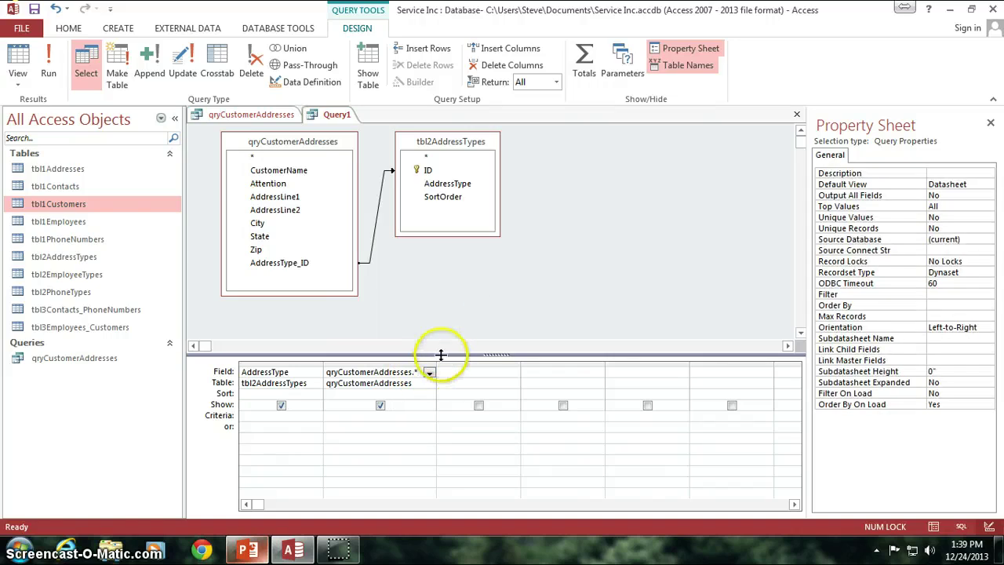
left_click_drag(437, 364, 443, 366)
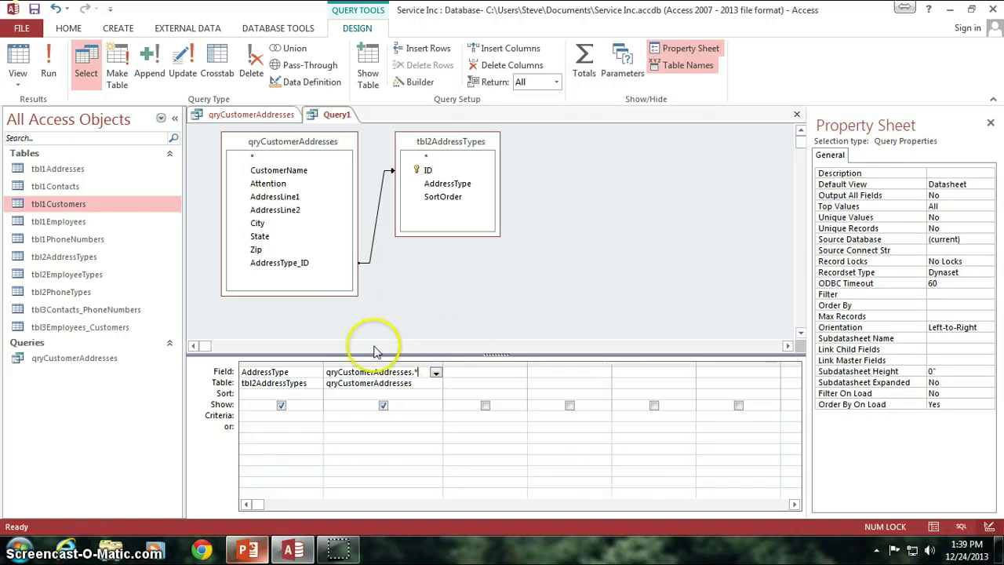
left_click(383, 363)
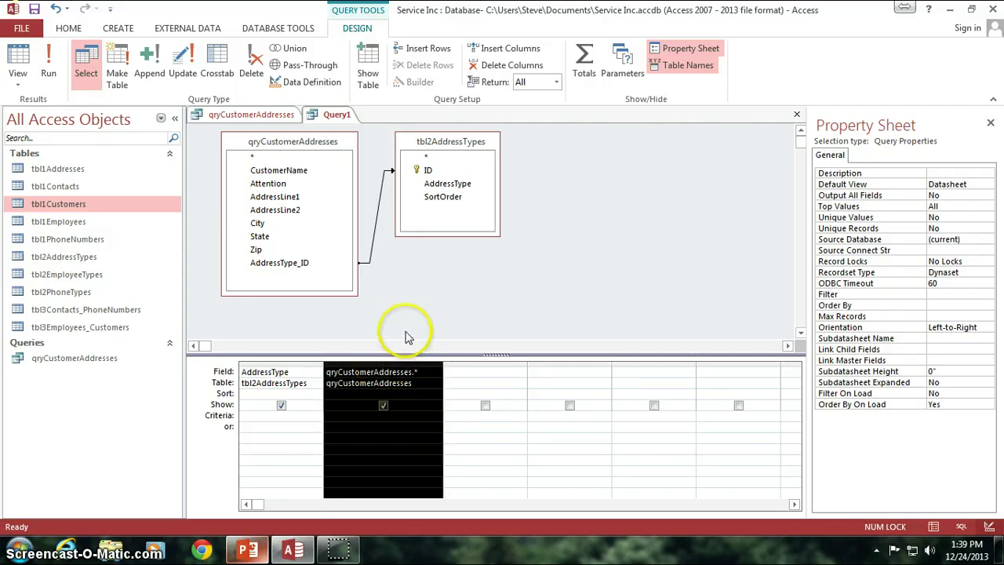
key("Delete")
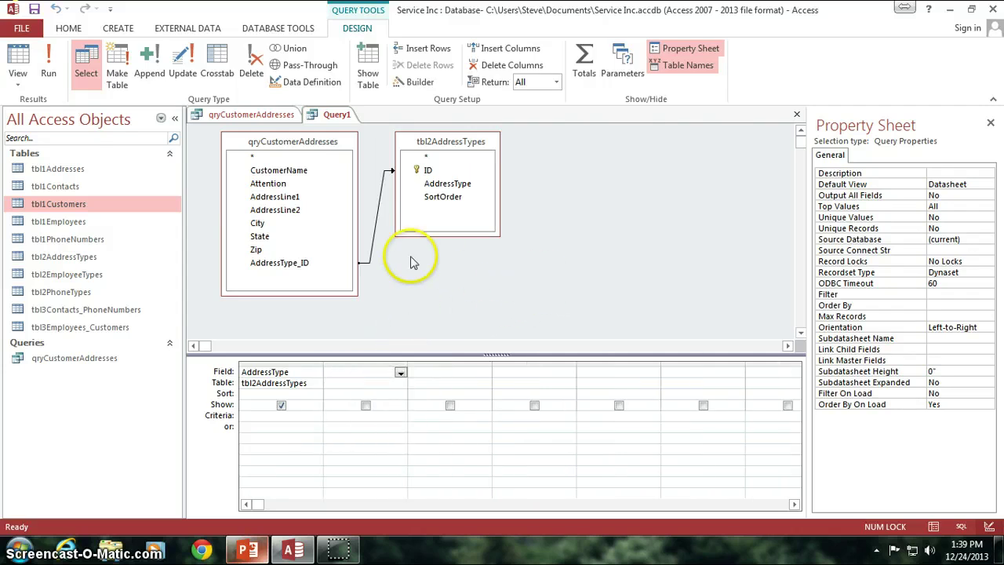
- Add the qryCustomerAddresses fields CustomerName through Zip to the query grid, placing them before AddressType
left_click(608, 264)
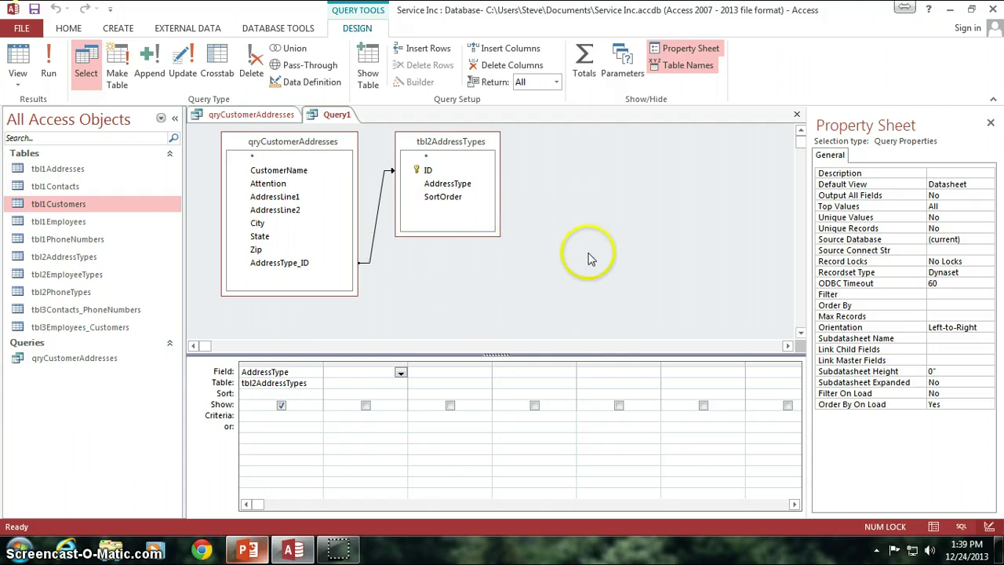
left_click(276, 149)
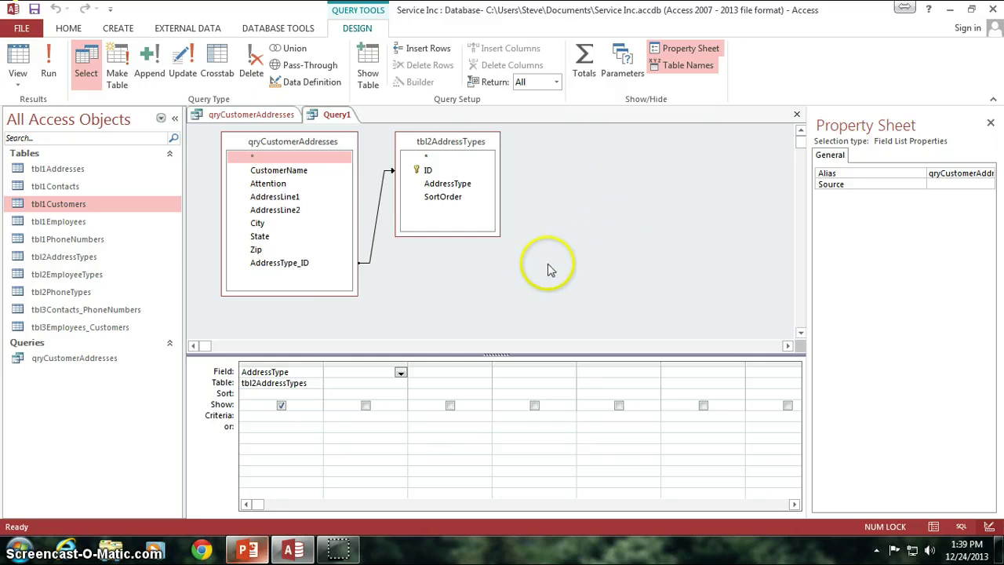
left_click(287, 171)
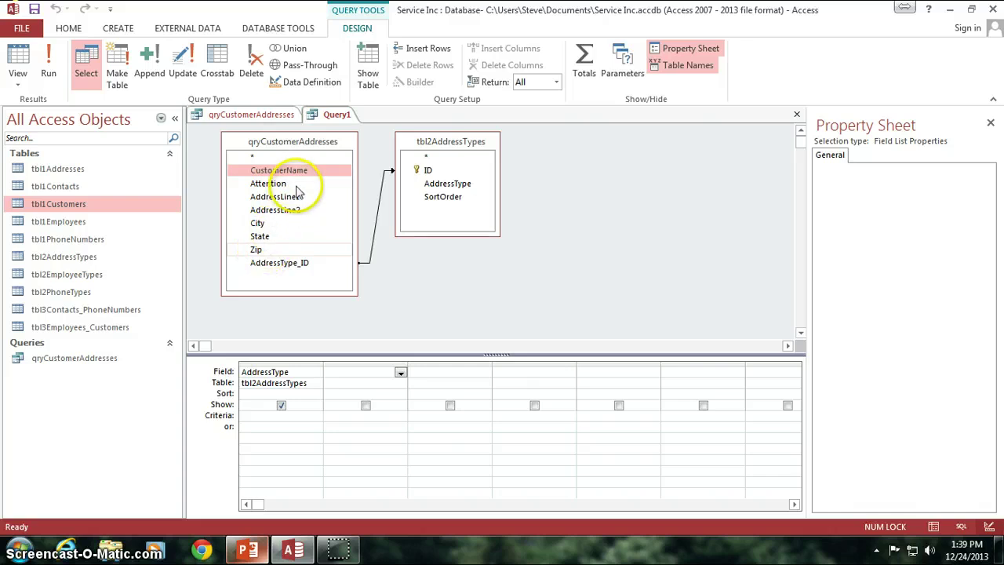
left_click(259, 250, "shift")
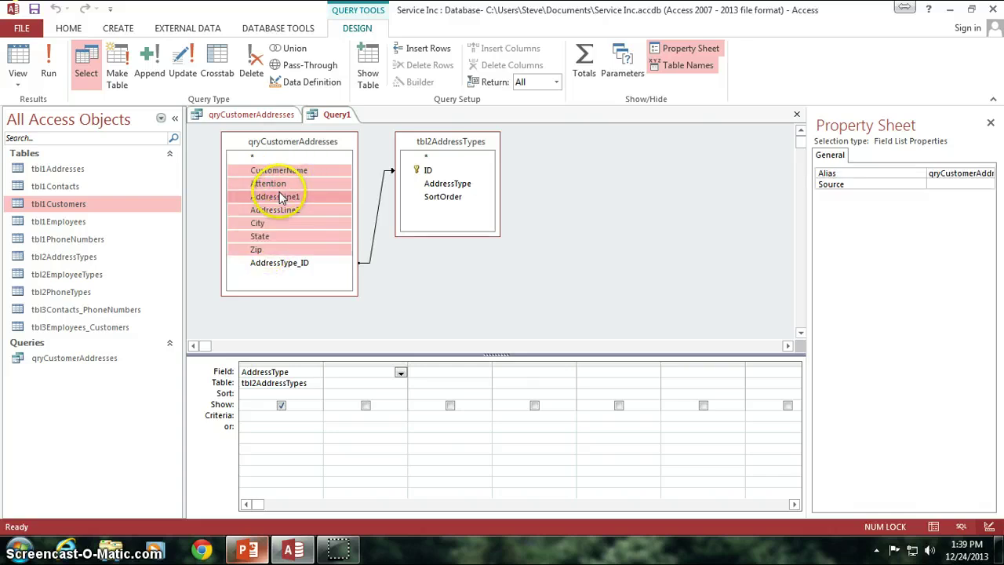
left_click_drag(275, 170, 258, 374)
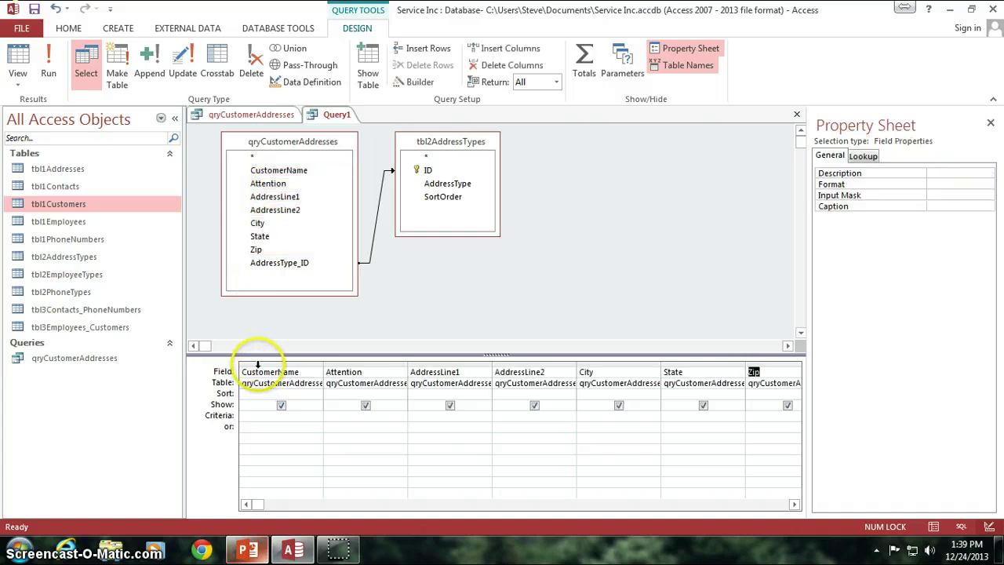
- Show Query1's results as a datasheet and save the query as qryCustAddrWType
left_click(25, 61)
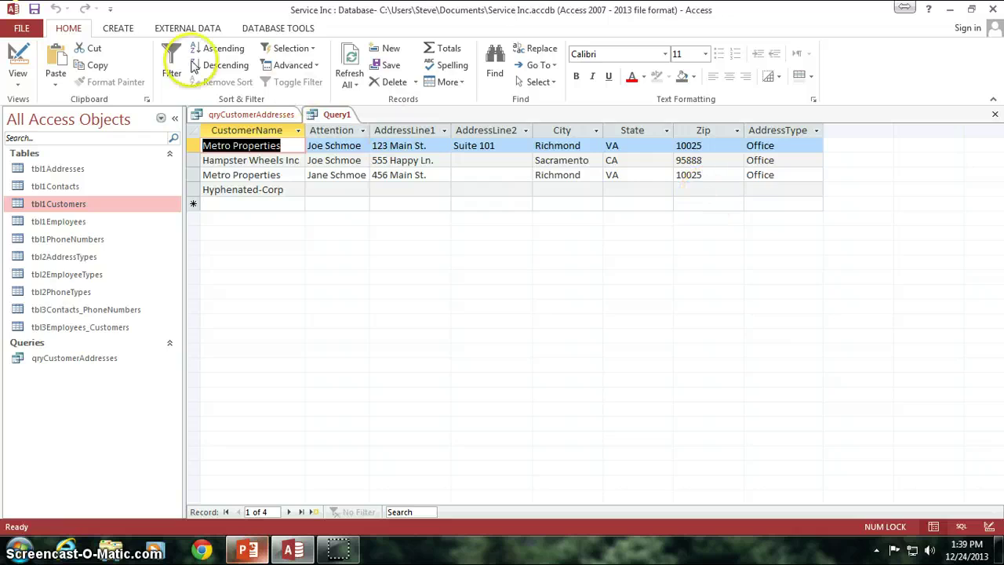
left_click(34, 9)
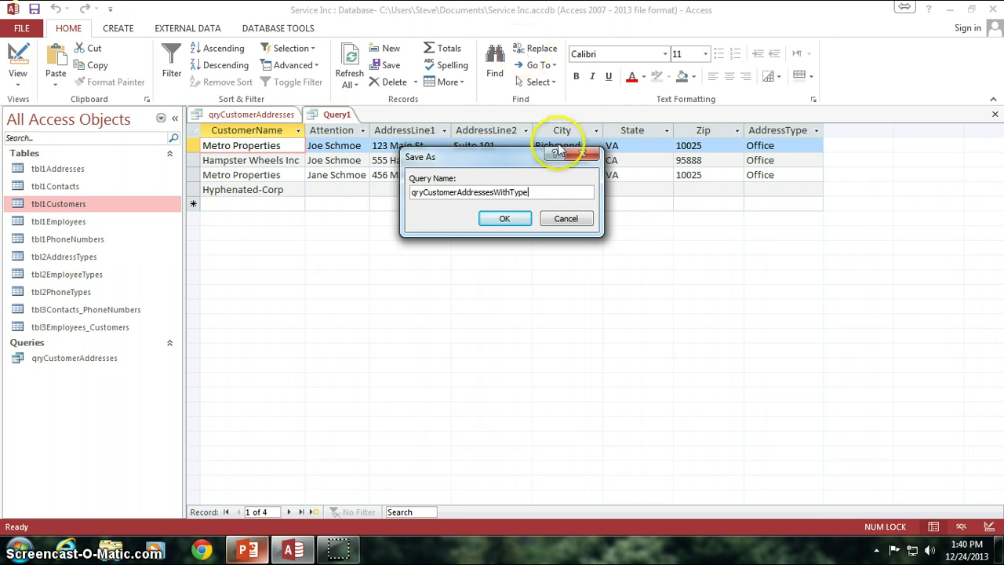
left_click_drag(550, 192, 412, 191)
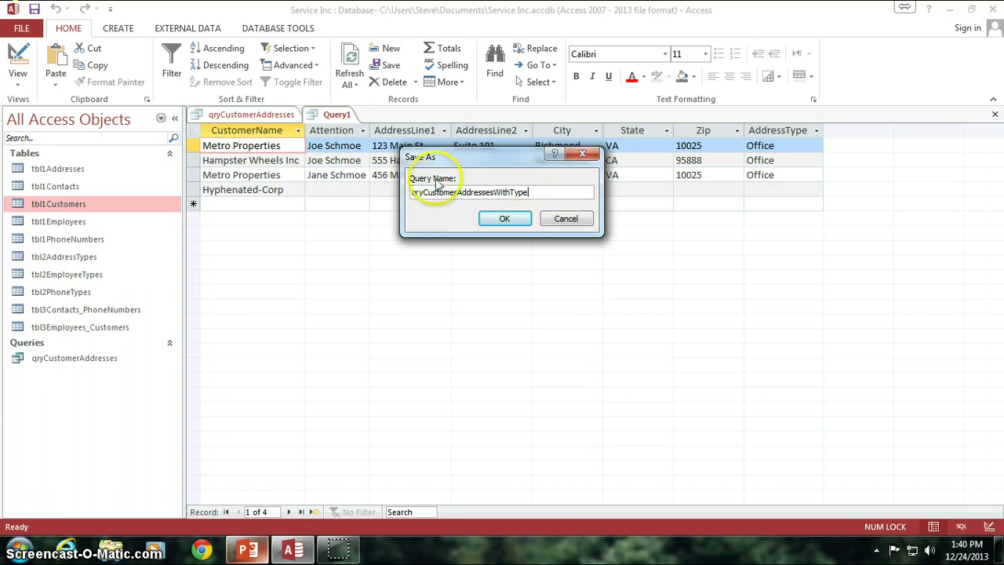
left_click_drag(439, 192, 540, 193)
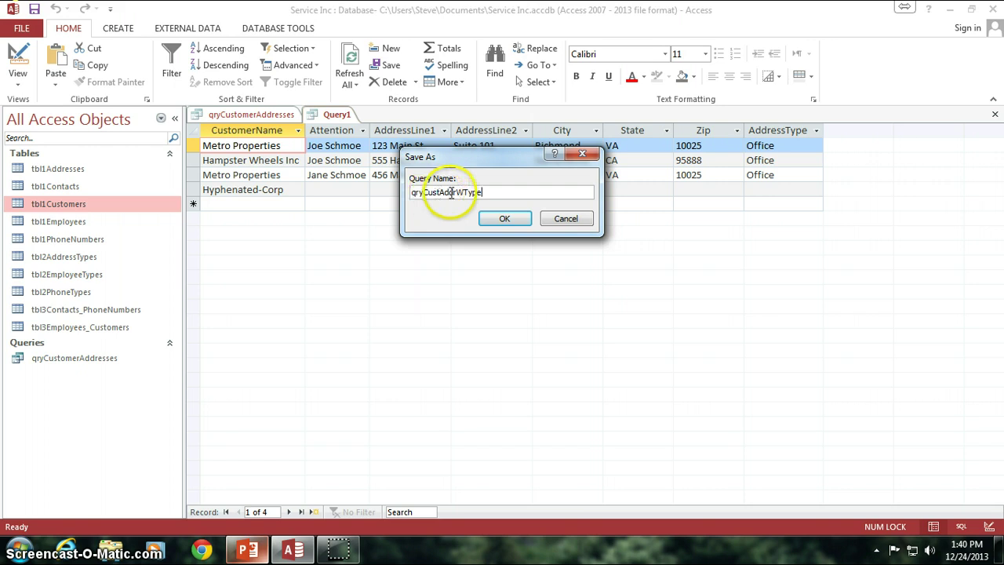
left_click(513, 218)
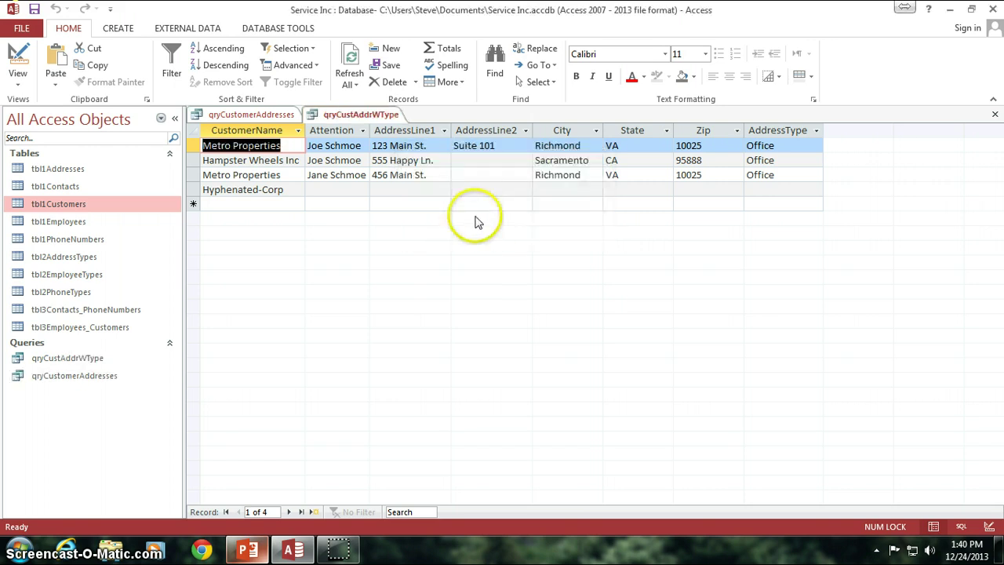
- Return qryCustAddrWType to Design View and compare its qryCustomerAddresses source with that query's datasheet
left_click(19, 52)
left_click(264, 115)
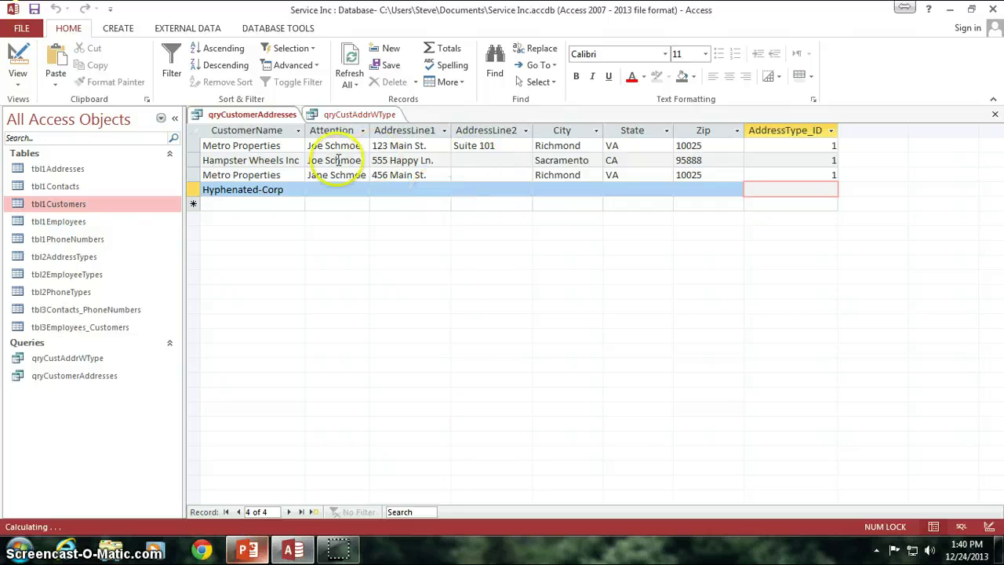
left_click(357, 116)
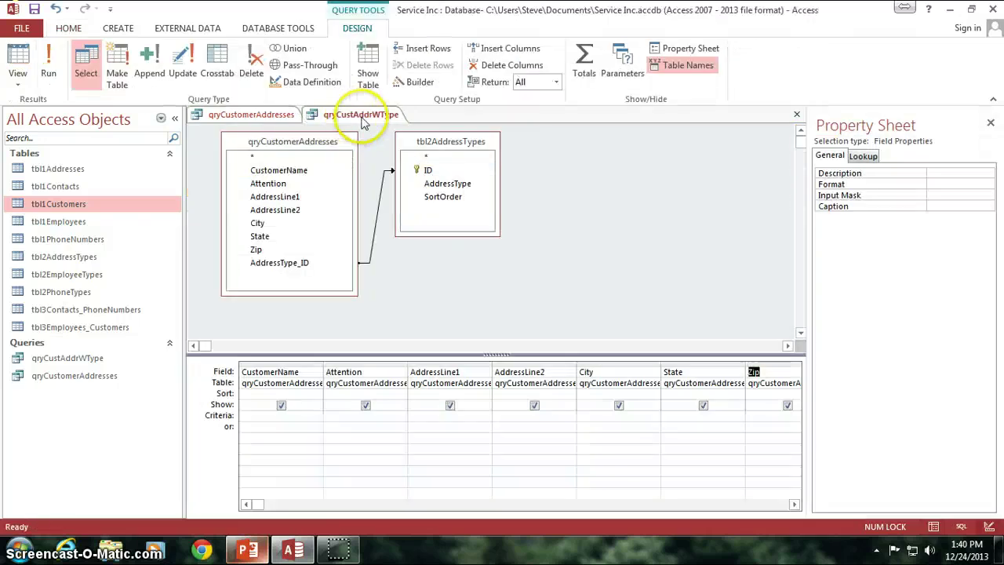
left_click(262, 140)
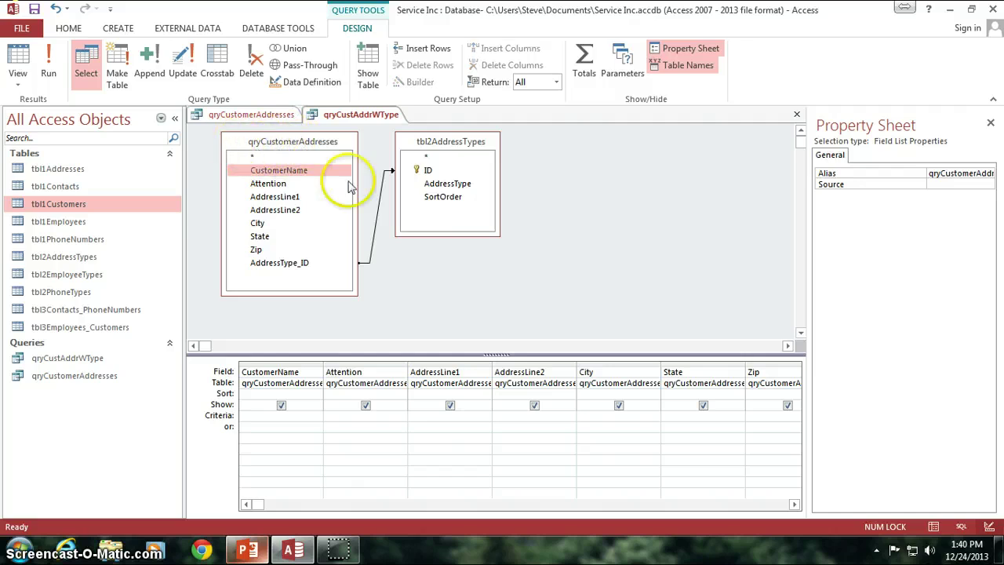